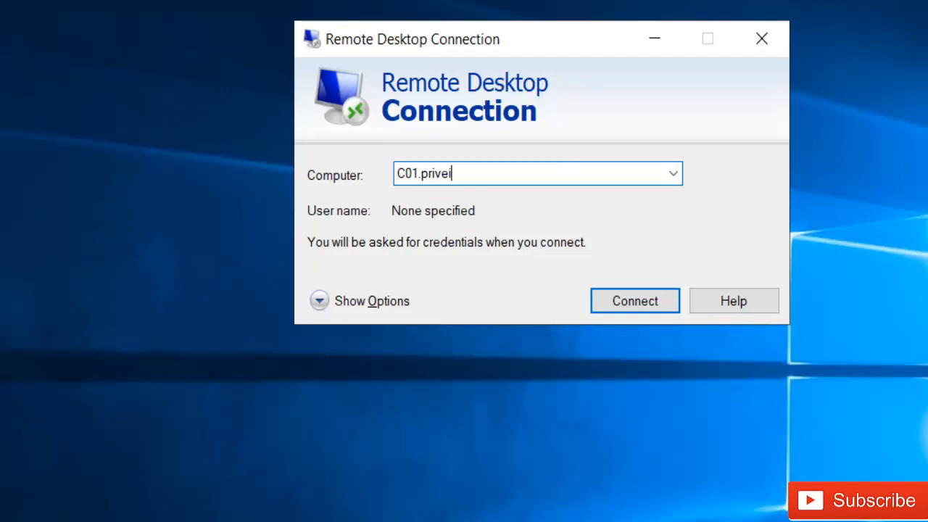
Step: Finish entering C01.priveictles.be as the computer name and connect to it
{"action": "type", "text": "es.be"}
{"action": "left_click", "coordinate": [623, 296]}
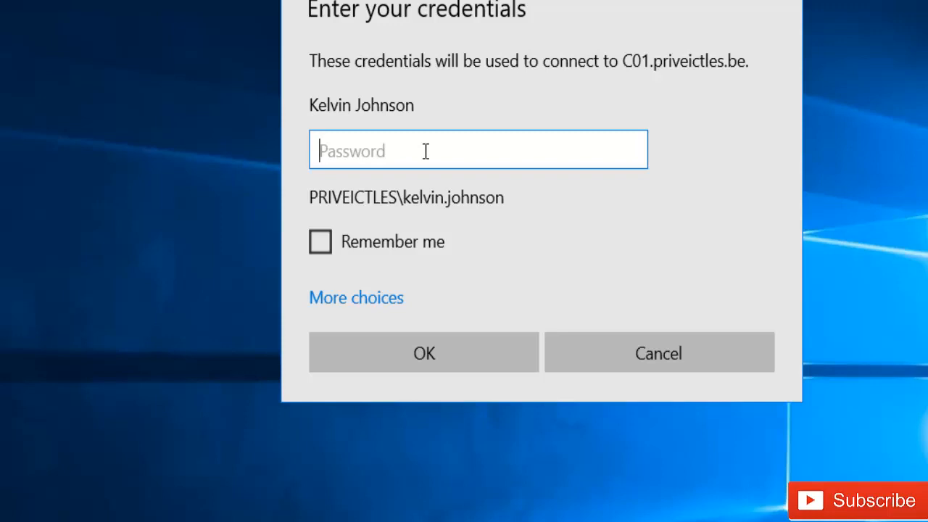
Step: Enter the domain account's password, confirm that account under More choices, and sign in
{"action": "type", "text": "•••••••"}
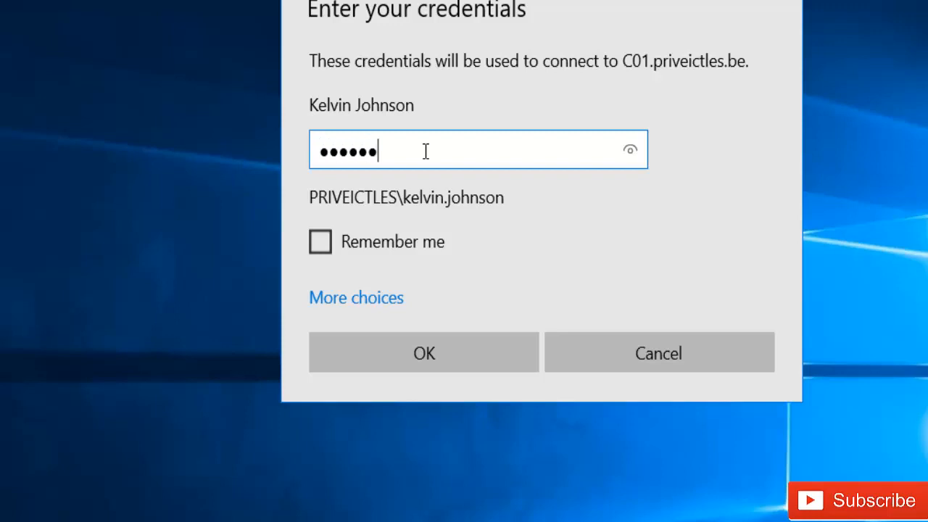
{"action": "type", "text": "••"}
{"action": "left_click", "coordinate": [384, 302]}
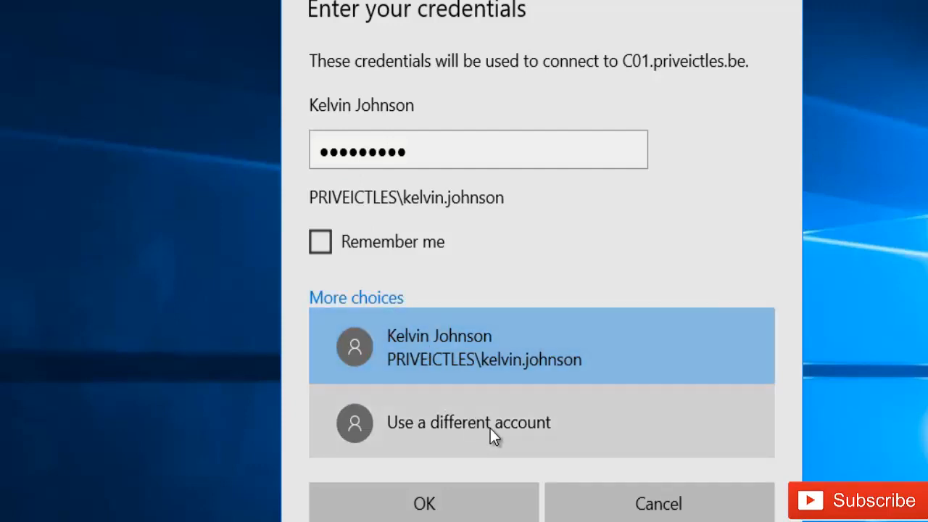
{"action": "left_click", "coordinate": [465, 513]}
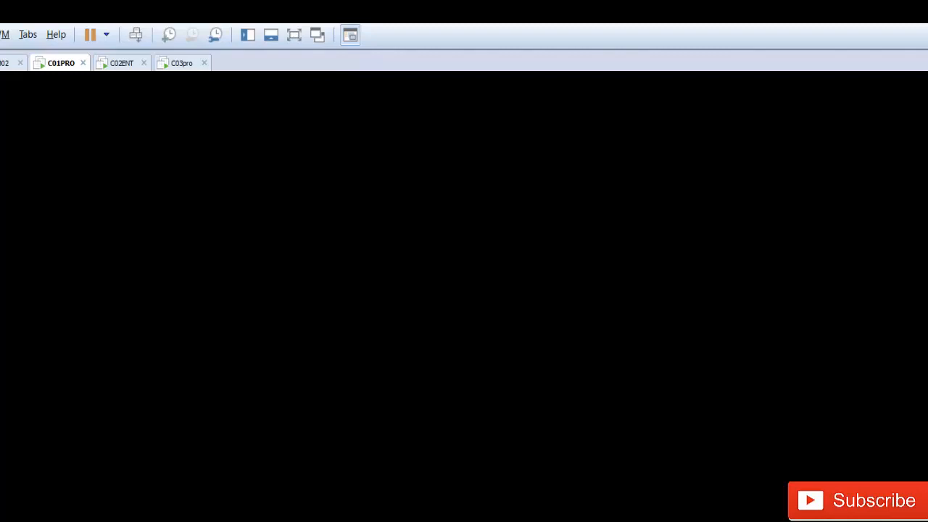
Step: Close the blank TeamViewer window on the Control Panel machine and confirm disconnecting the remote session
{"action": "left_click", "coordinate": [4, 67]}
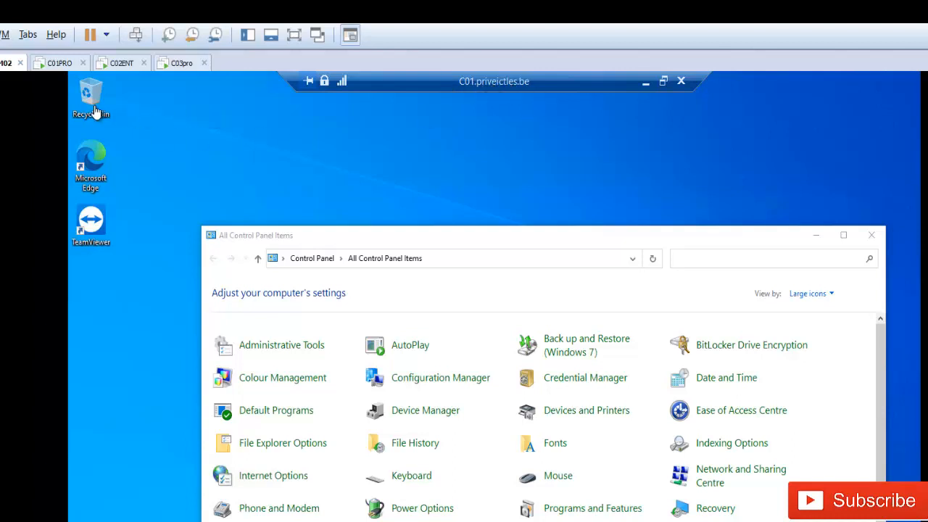
{"action": "left_click", "coordinate": [50, 64]}
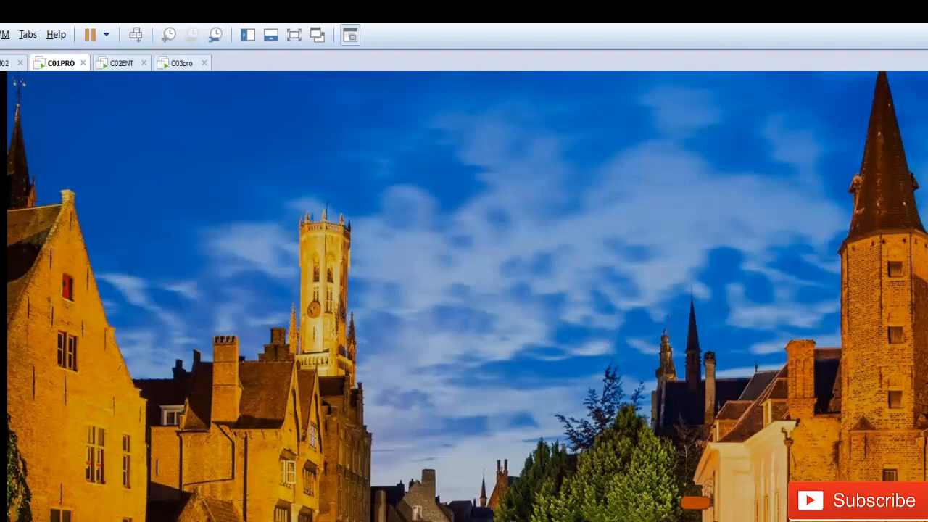
{"action": "left_click", "coordinate": [6, 63]}
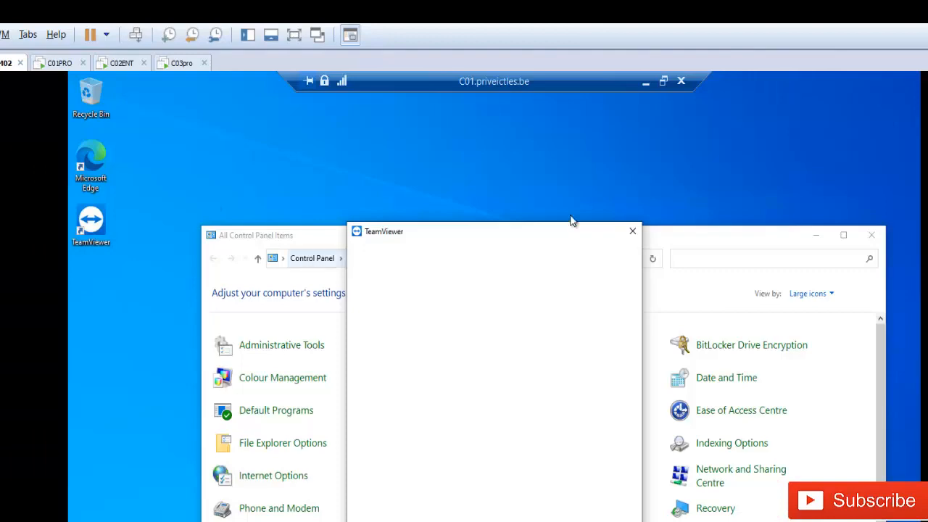
{"action": "left_click", "coordinate": [632, 230]}
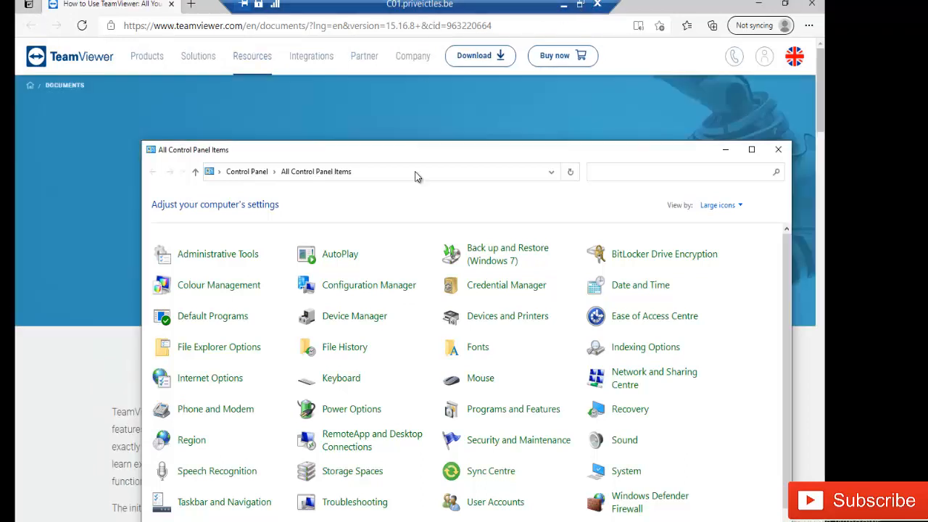
{"action": "left_click", "coordinate": [597, 5]}
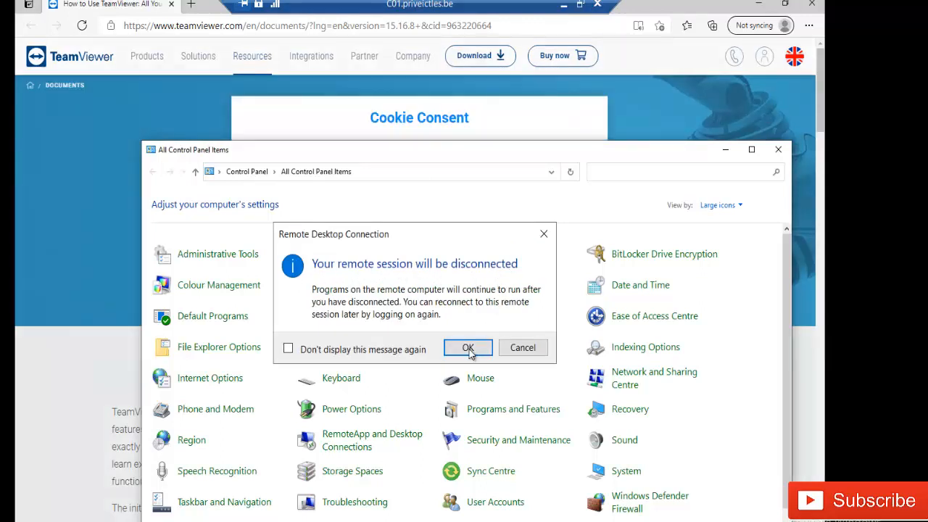
{"action": "left_click", "coordinate": [468, 348]}
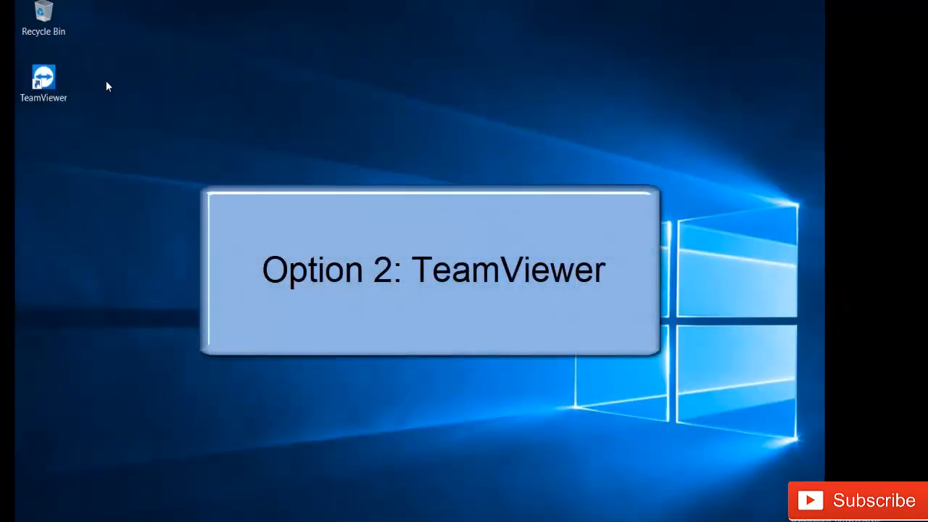
Step: Launch TeamViewer, create a new random password several times, then move to the C01PRO machine
{"action": "double_click", "coordinate": [51, 80]}
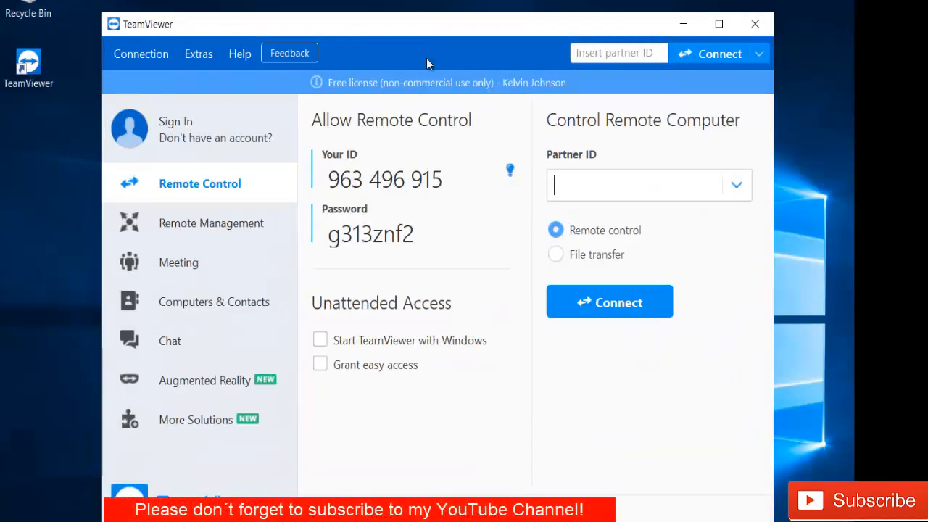
{"action": "left_click_drag", "start_coordinate": [420, 23], "coordinate": [399, 11]}
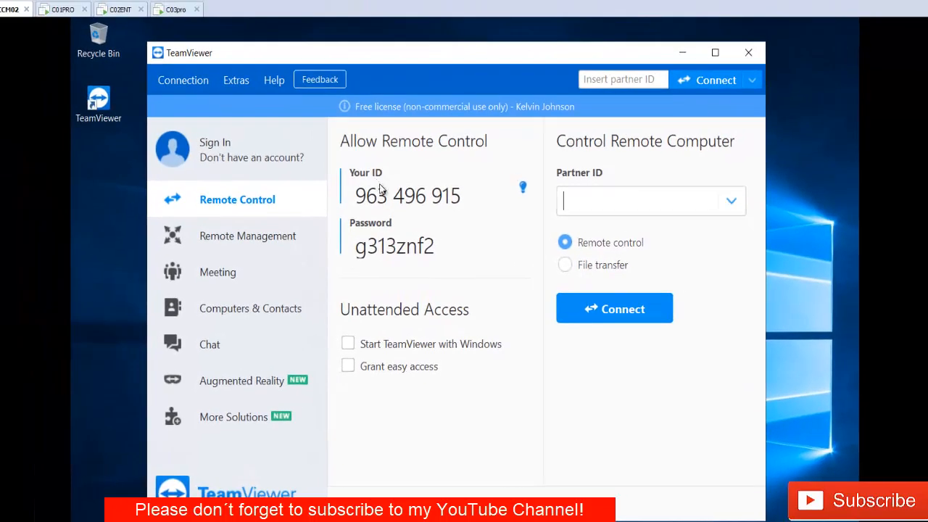
{"action": "left_click", "coordinate": [516, 246]}
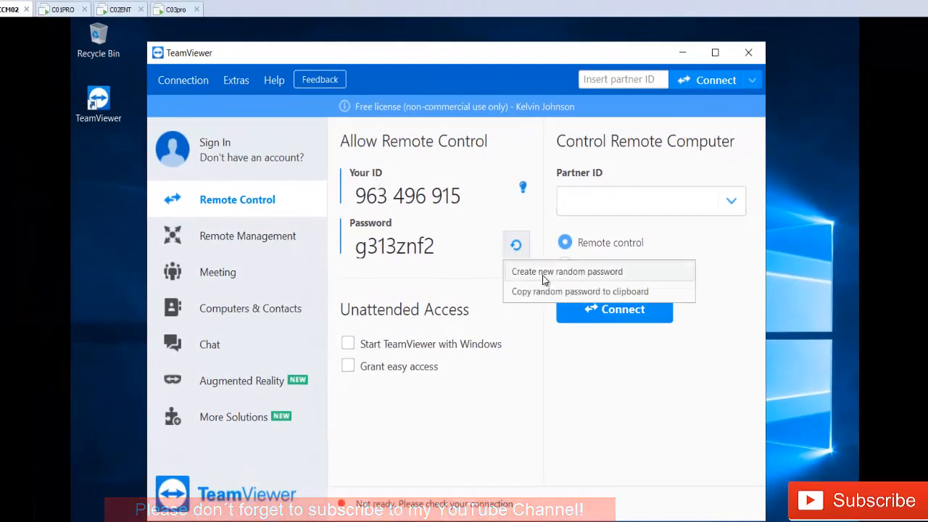
{"action": "left_click", "coordinate": [540, 272]}
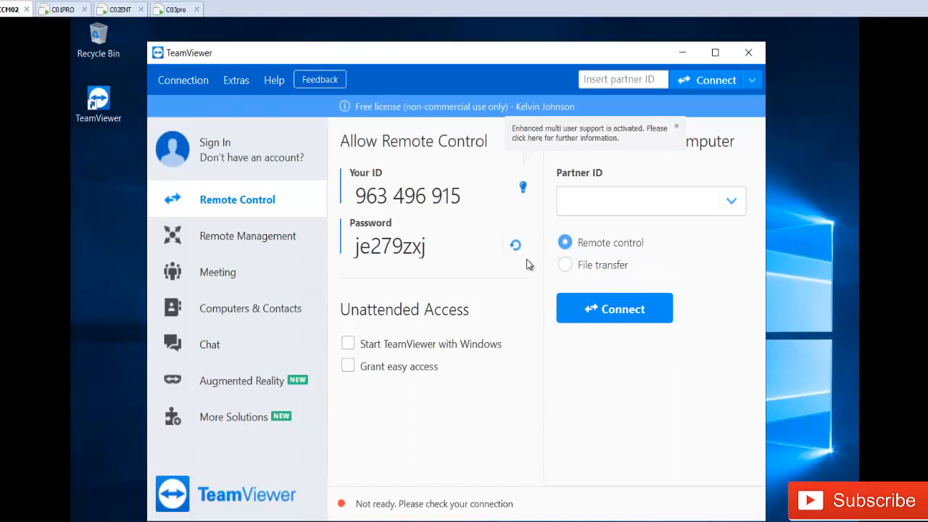
{"action": "left_click", "coordinate": [515, 245]}
{"action": "left_click", "coordinate": [510, 272]}
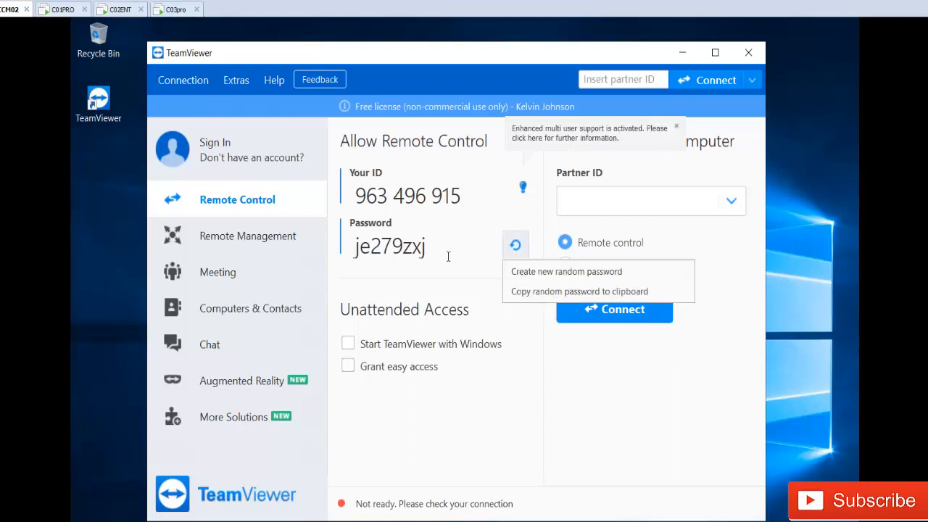
{"action": "left_click", "coordinate": [515, 245]}
{"action": "left_click", "coordinate": [534, 269]}
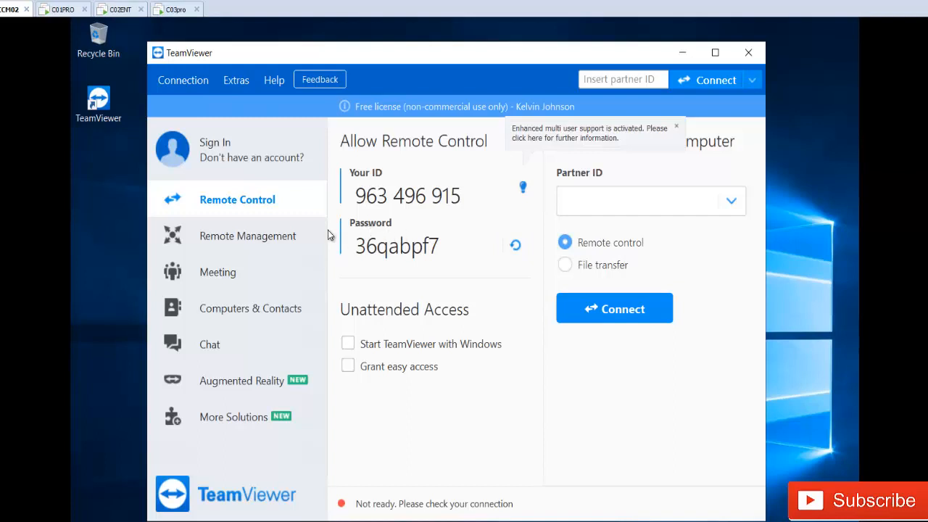
{"action": "left_click", "coordinate": [62, 10]}
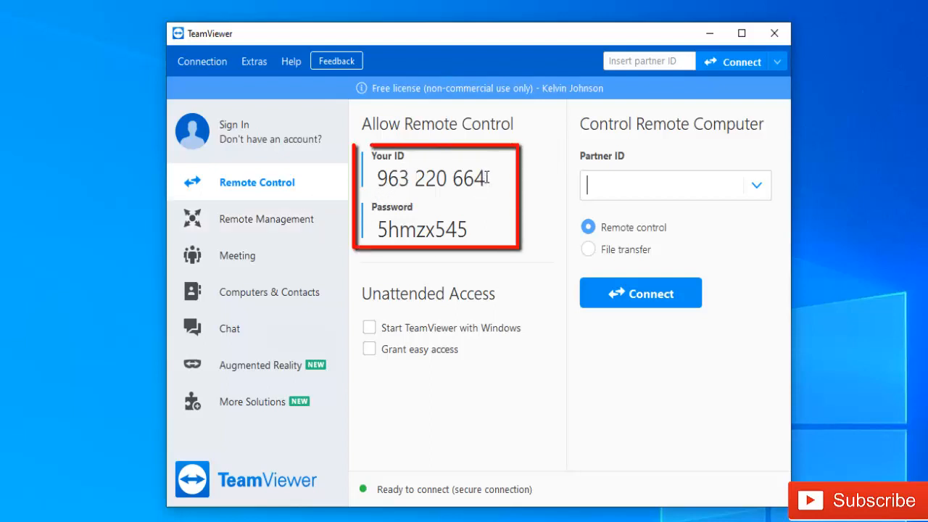
Step: Create a new random password on C01PRO and select its full TeamViewer ID for copying
{"action": "left_click_drag", "start_coordinate": [485, 179], "coordinate": [375, 180]}
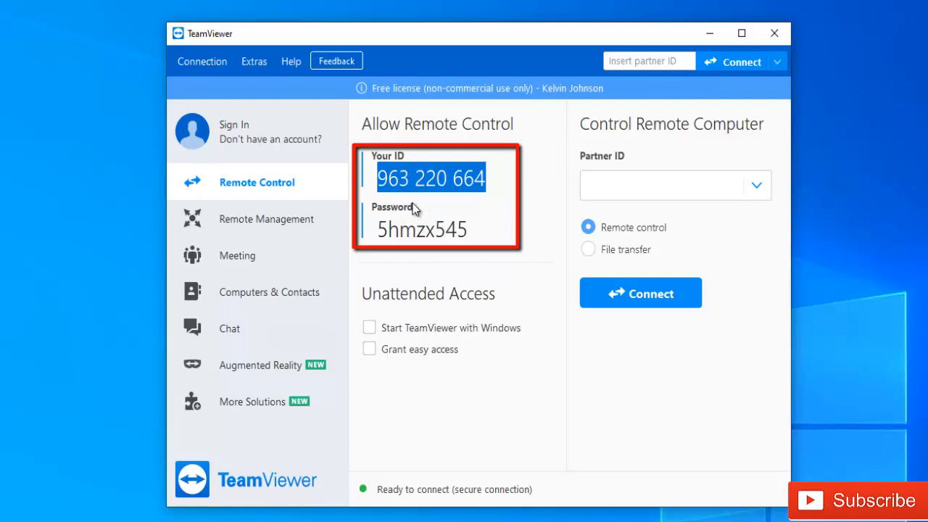
{"action": "left_click", "coordinate": [530, 232]}
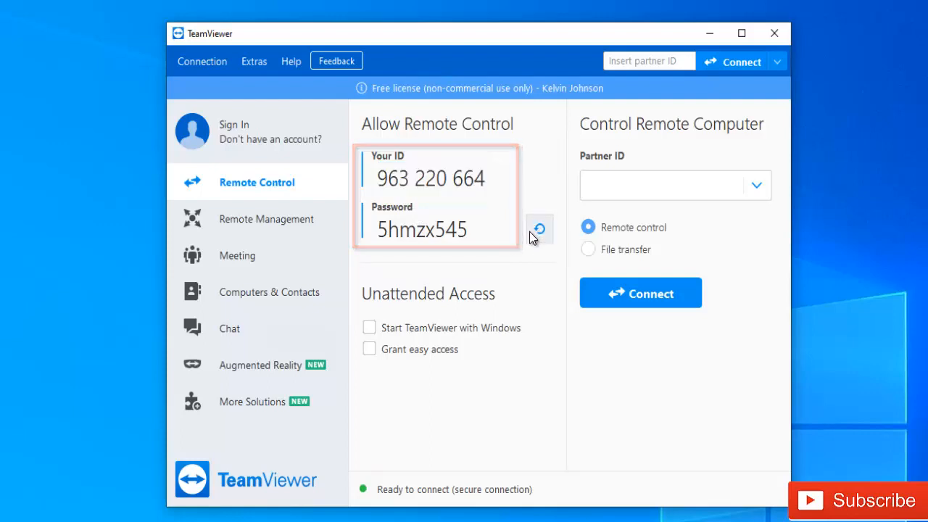
{"action": "left_click", "coordinate": [530, 255]}
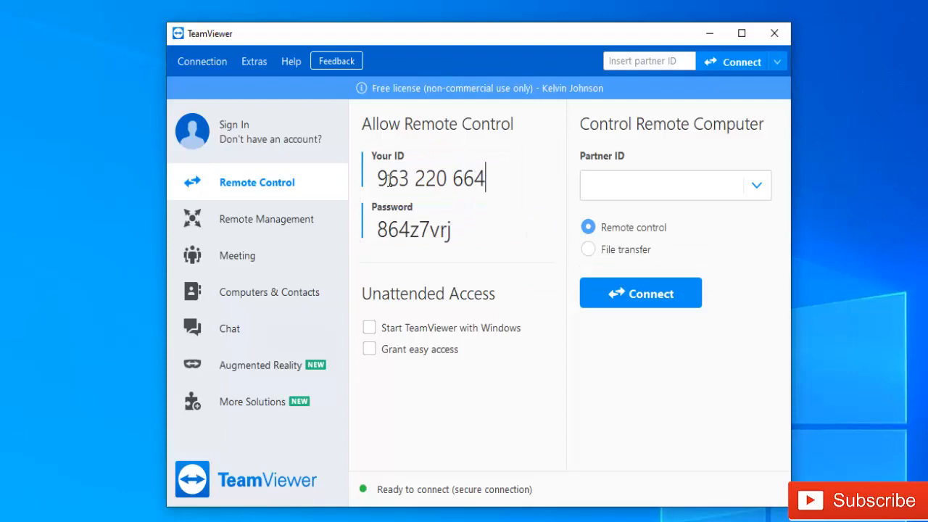
{"action": "left_click_drag", "start_coordinate": [486, 179], "coordinate": [404, 179]}
{"action": "key", "text": "ctrl+c"}
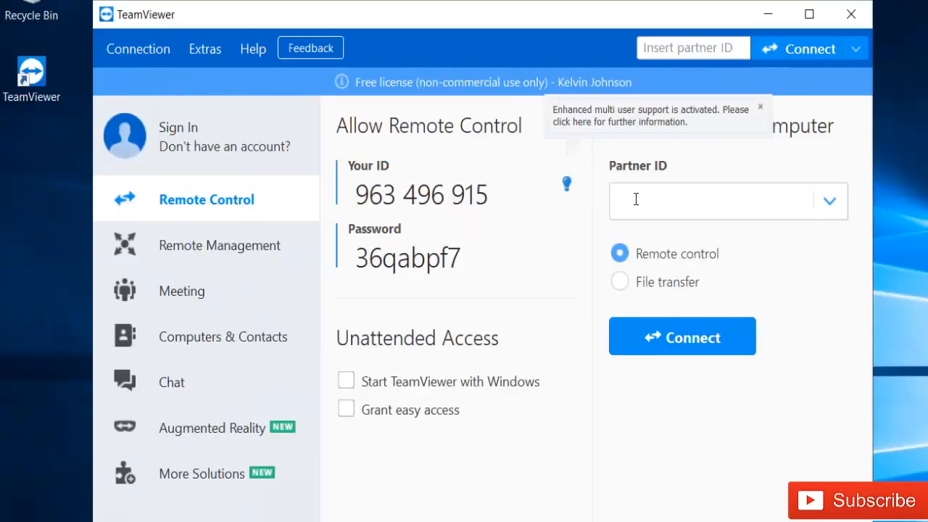
Step: Paste the copied ID into Partner ID and connect in Remote control mode
{"action": "left_click", "coordinate": [637, 200]}
{"action": "key", "text": "ctrl+v"}
{"action": "left_click", "coordinate": [628, 283]}
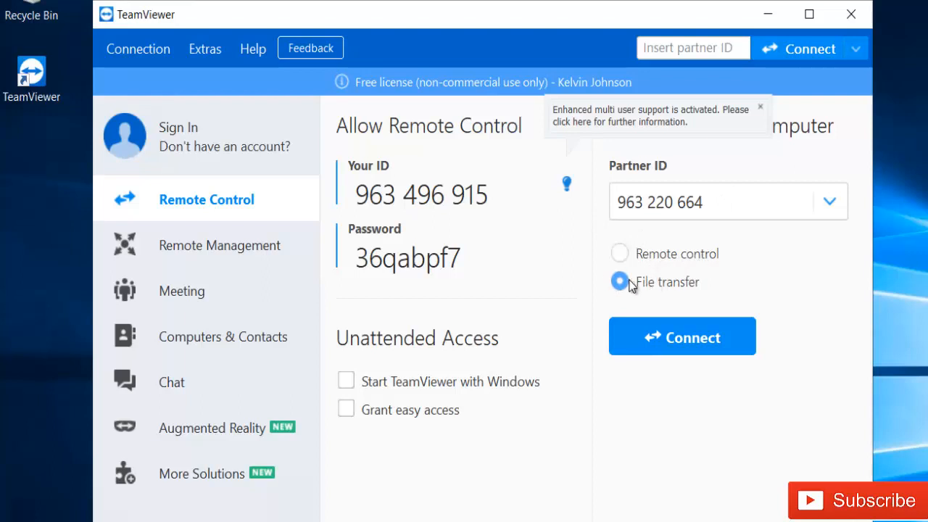
{"action": "left_click", "coordinate": [667, 261]}
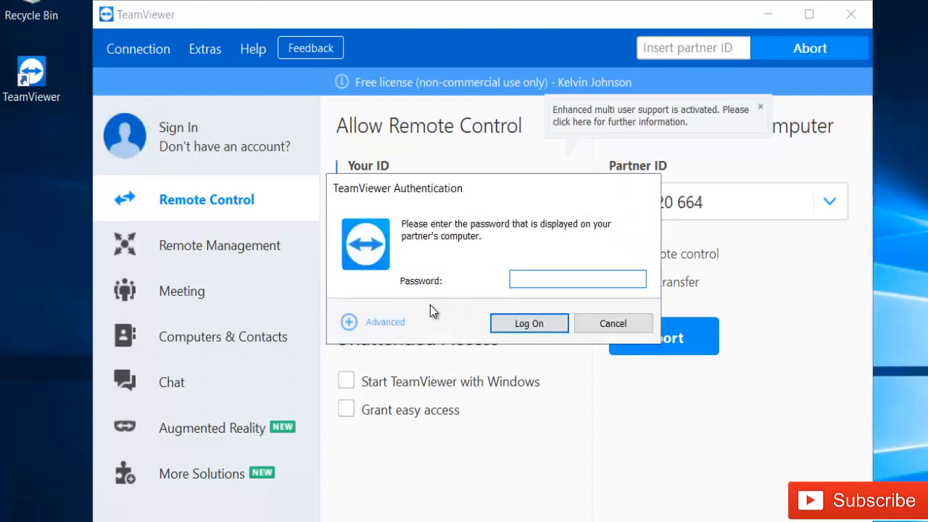
Step: Under Advanced in the Authentication dialog, set the authentication method to Windows
{"action": "left_click", "coordinate": [430, 305]}
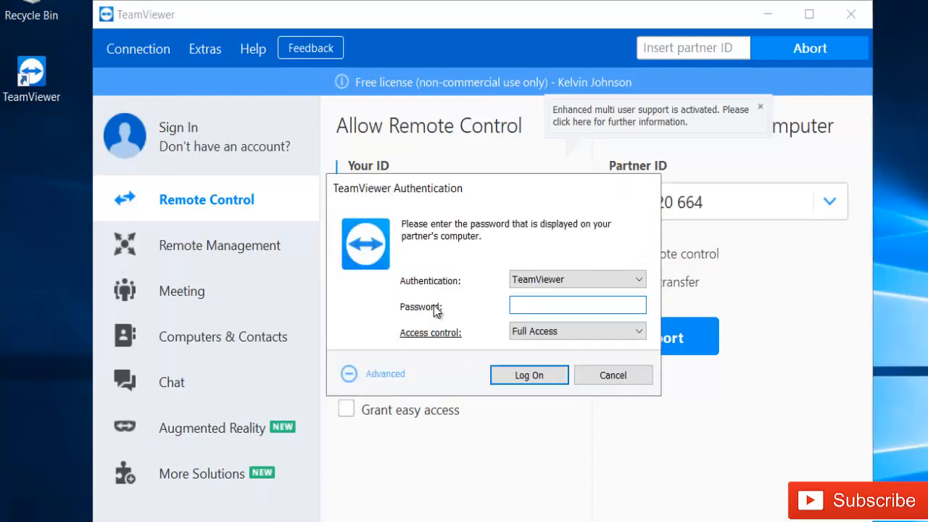
{"action": "left_click", "coordinate": [604, 278]}
{"action": "left_click", "coordinate": [603, 277]}
{"action": "left_click", "coordinate": [564, 278]}
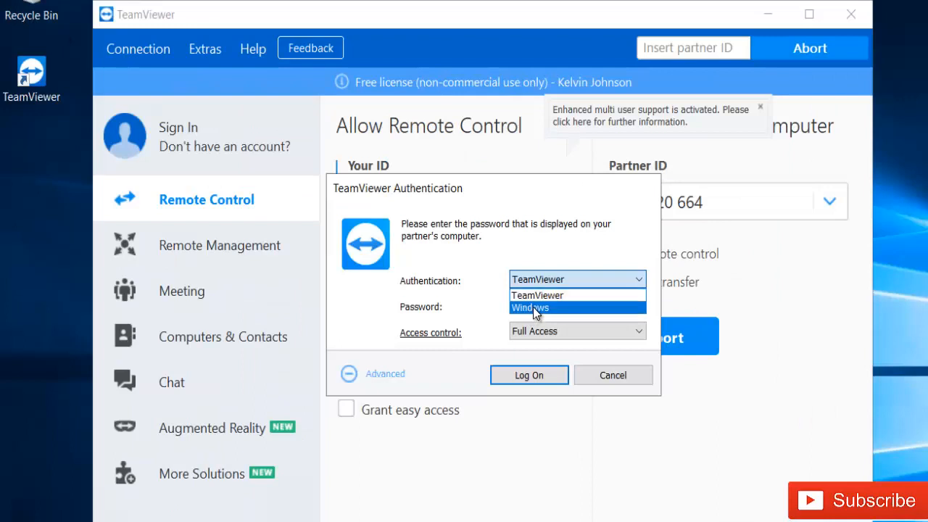
{"action": "left_click", "coordinate": [533, 308]}
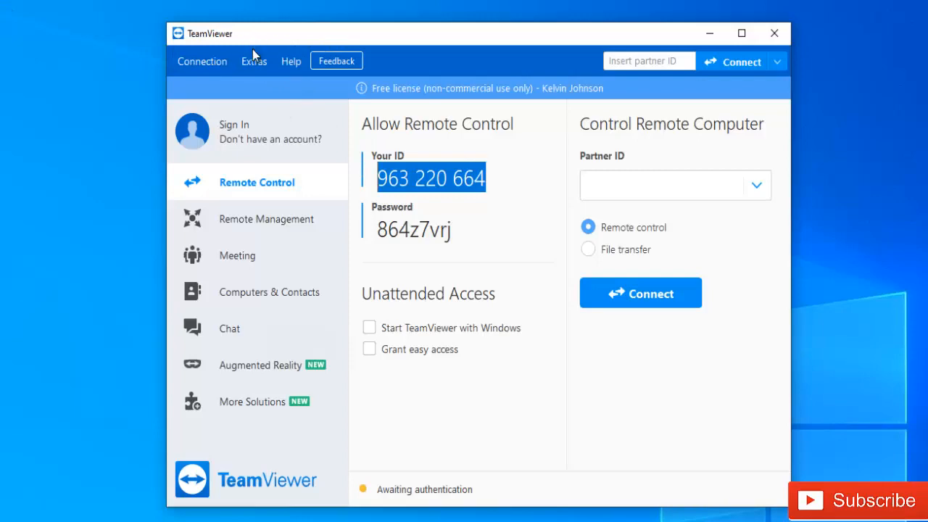
Step: In Extras > Options > Security, set Windows logon to 'Allowed for administrators only'
{"action": "left_click", "coordinate": [256, 61]}
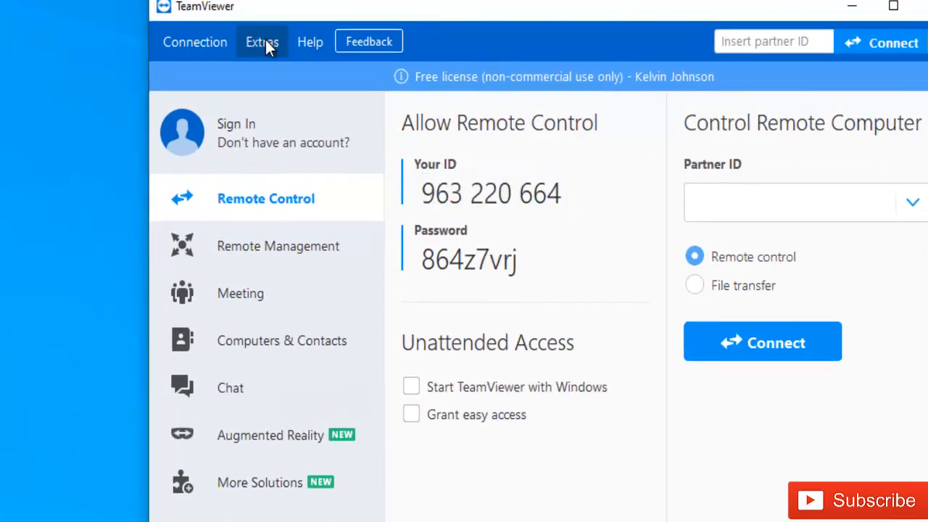
{"action": "left_click", "coordinate": [265, 41]}
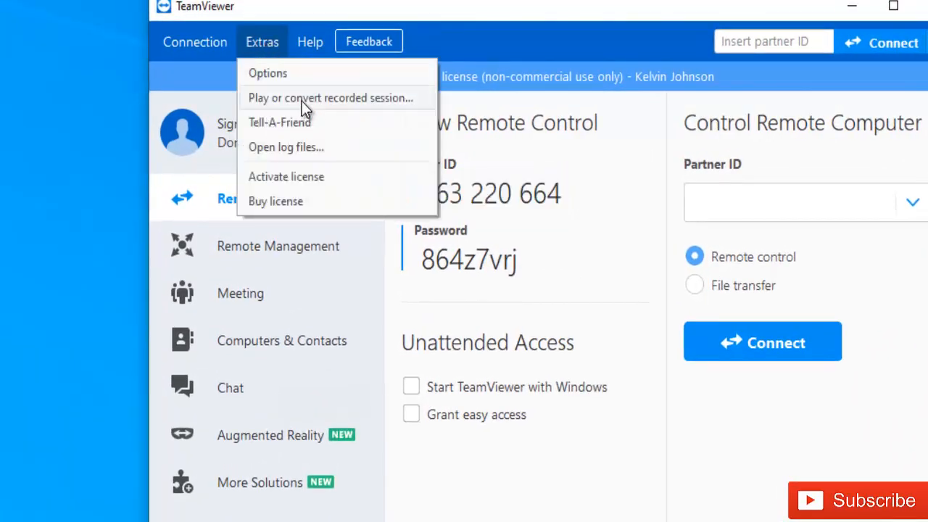
{"action": "left_click", "coordinate": [276, 72]}
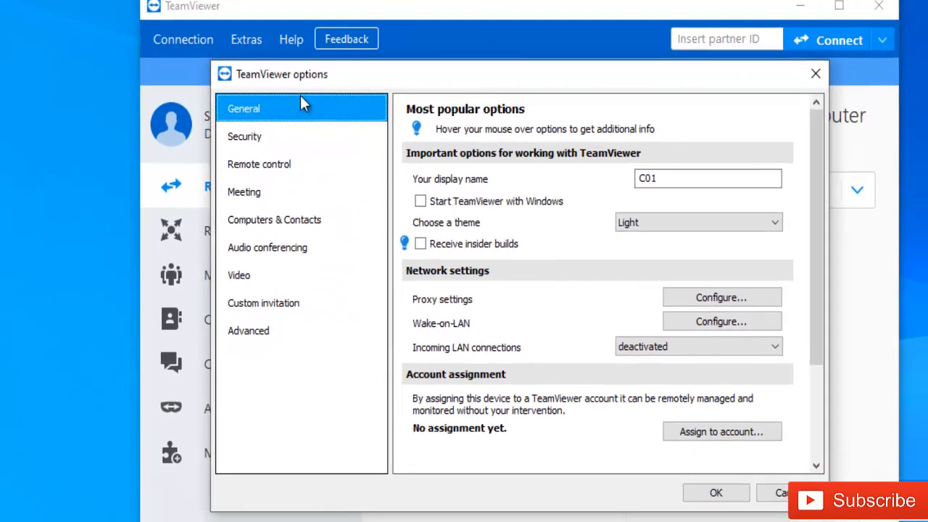
{"action": "left_click", "coordinate": [250, 137]}
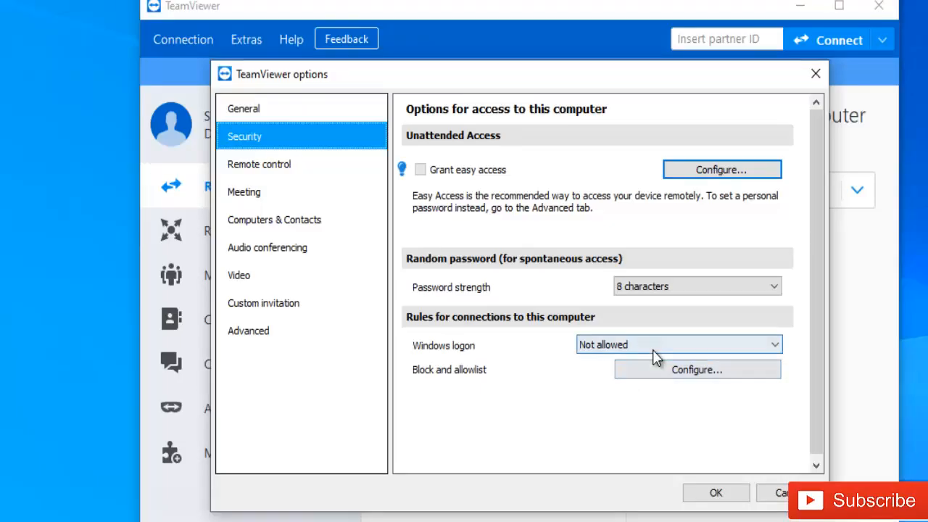
{"action": "left_click", "coordinate": [652, 346]}
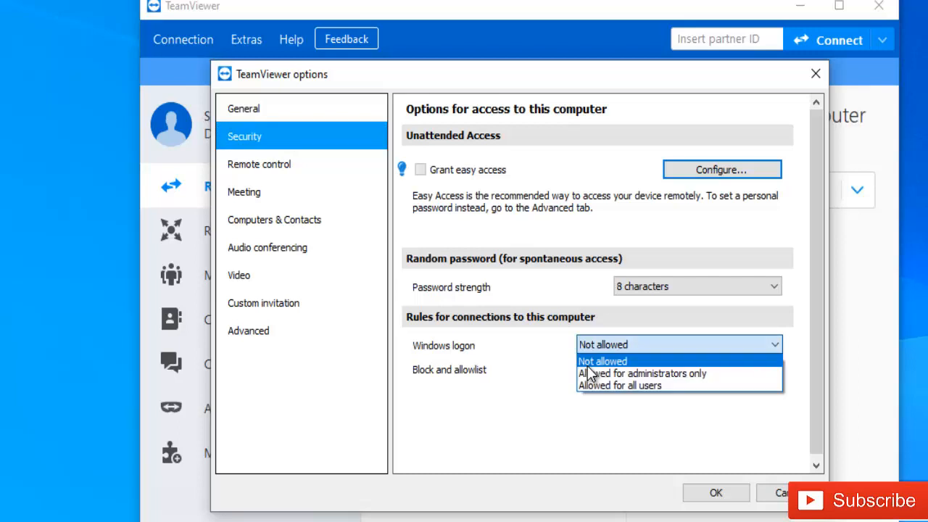
{"action": "left_click", "coordinate": [629, 374]}
{"action": "left_click", "coordinate": [630, 345]}
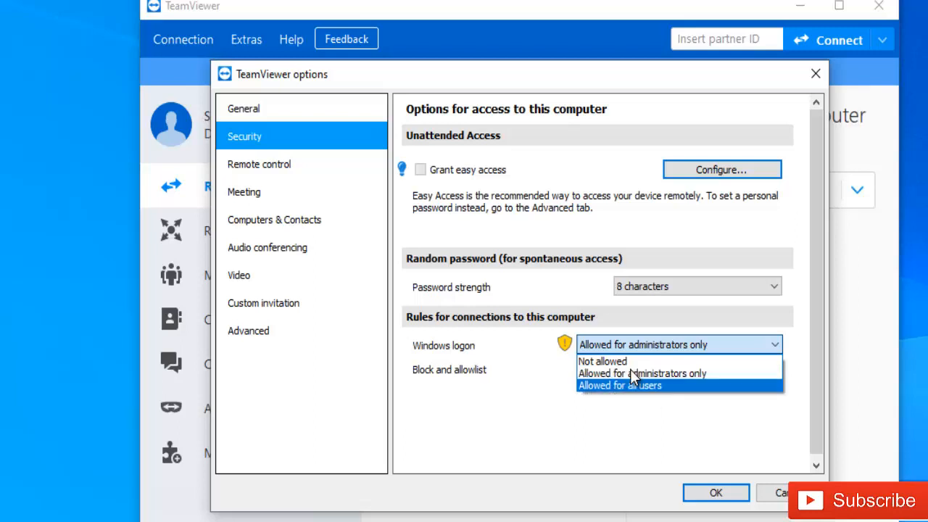
{"action": "left_click", "coordinate": [593, 373]}
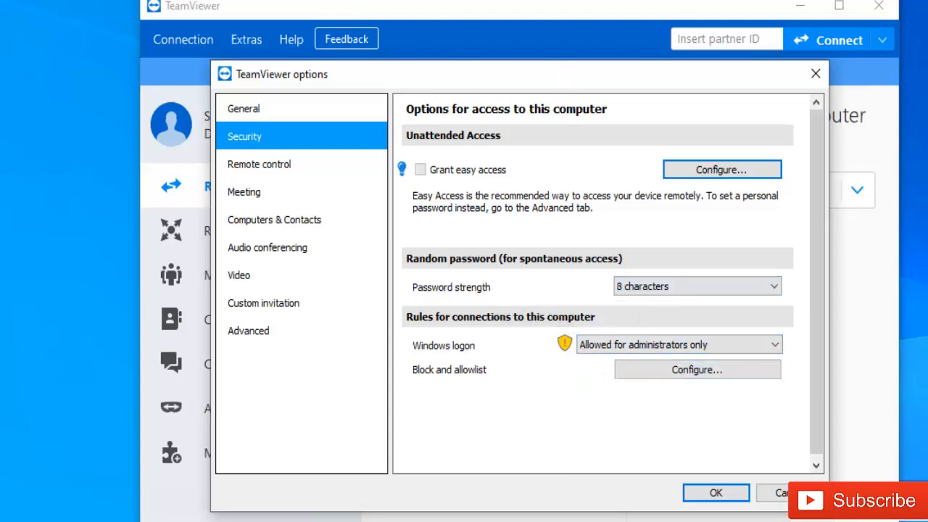
Step: Change the random password strength from 8 to 6 characters
{"action": "left_click_drag", "start_coordinate": [553, 72], "coordinate": [886, 65]}
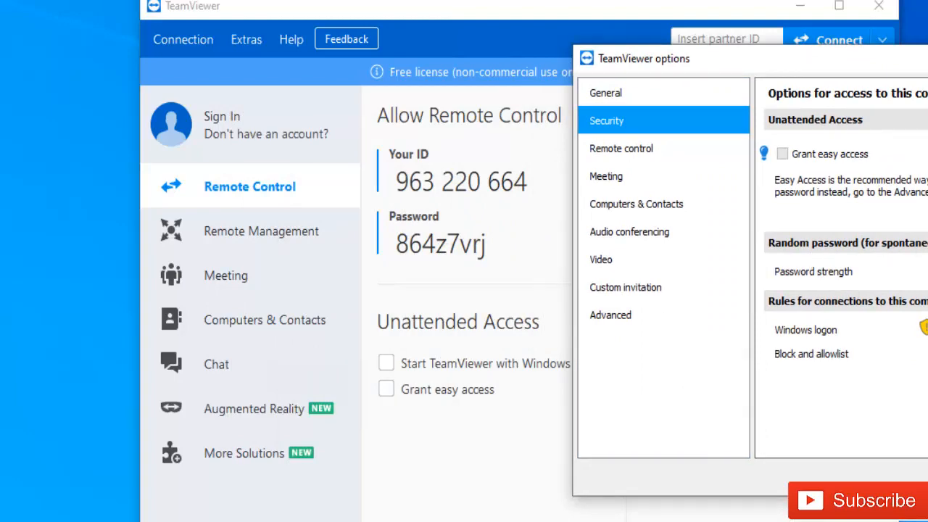
{"action": "left_click", "coordinate": [906, 247]}
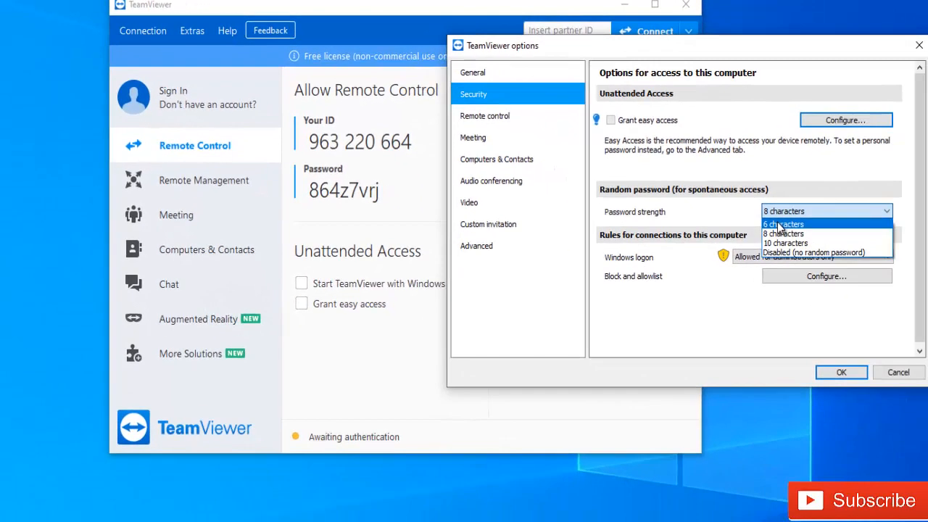
{"action": "left_click", "coordinate": [780, 224]}
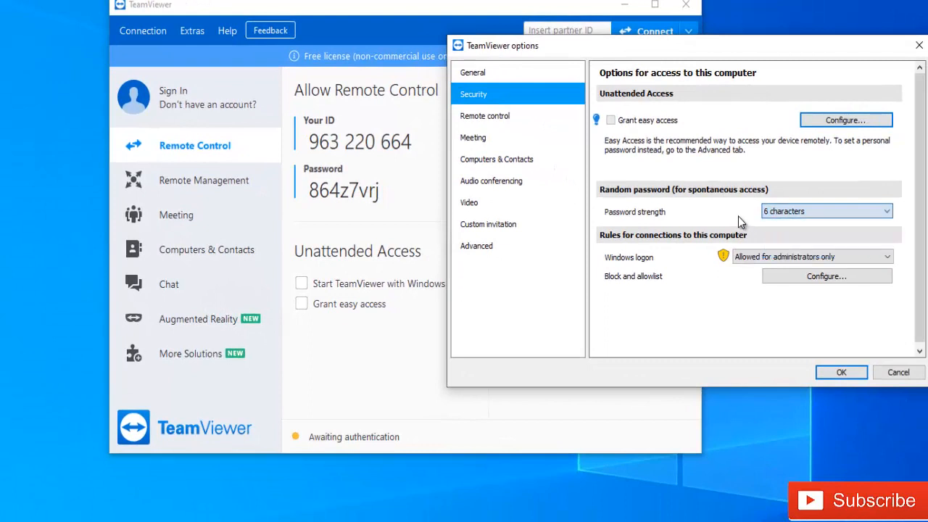
{"action": "left_click", "coordinate": [833, 374]}
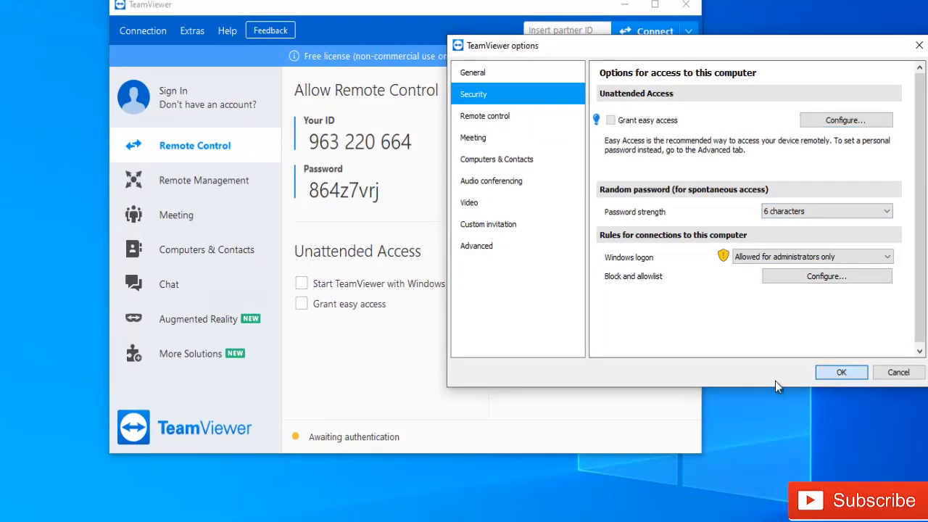
Step: Save the security options, cancel the failed login prompt, and reconnect to the partner
{"action": "left_click", "coordinate": [833, 373]}
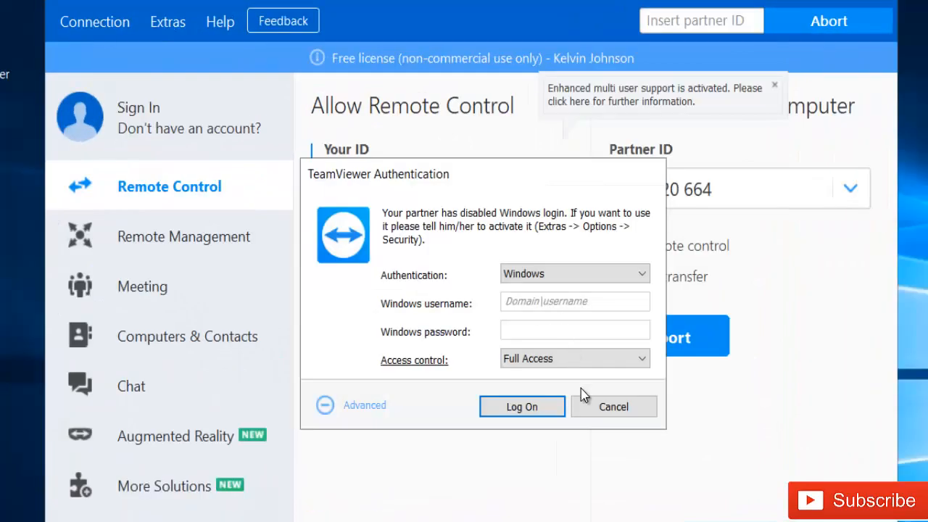
{"action": "left_click", "coordinate": [590, 407]}
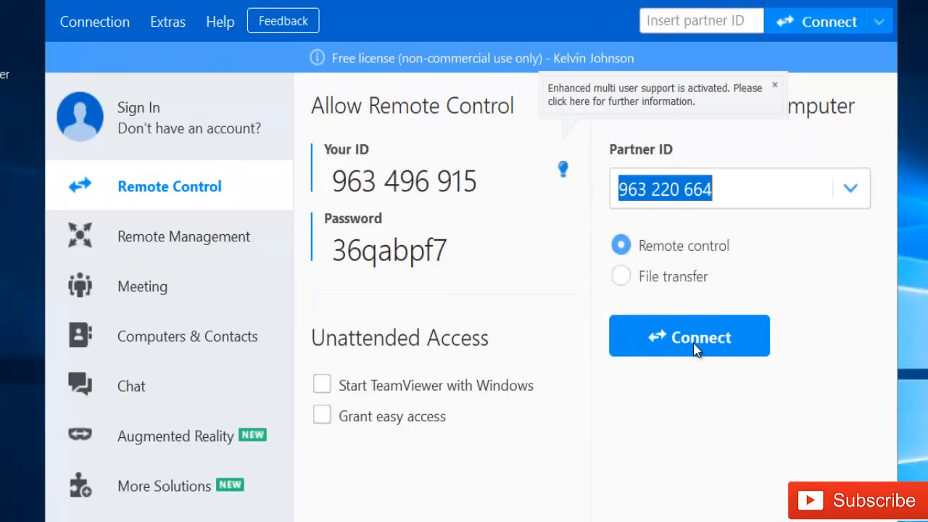
{"action": "left_click", "coordinate": [656, 331]}
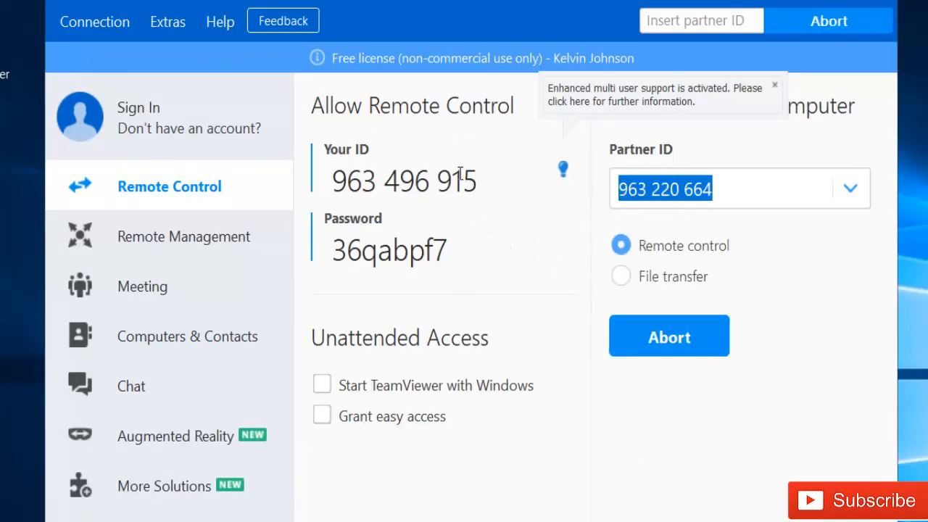
Step: Choose Windows authentication under Advanced and start typing the domain in the username field
{"action": "mouse_move", "coordinate": [440, 226]}
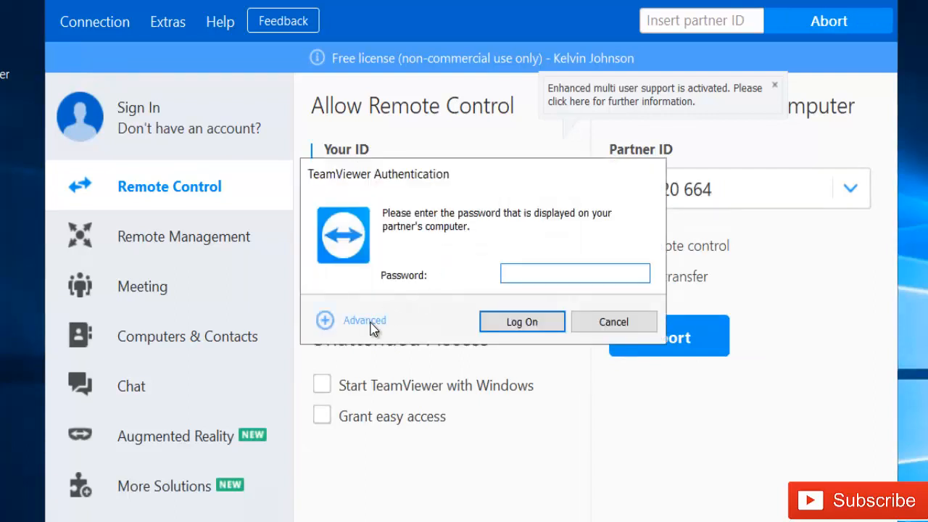
{"action": "left_click", "coordinate": [371, 323]}
{"action": "left_click_drag", "start_coordinate": [501, 181], "coordinate": [482, 121]}
{"action": "left_click", "coordinate": [515, 213]}
{"action": "left_click", "coordinate": [515, 242]}
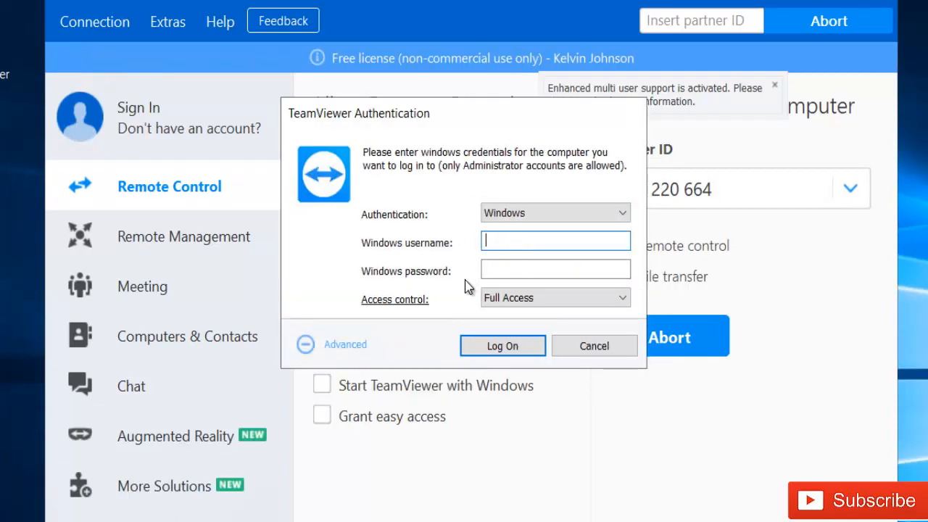
{"action": "left_click", "coordinate": [502, 264]}
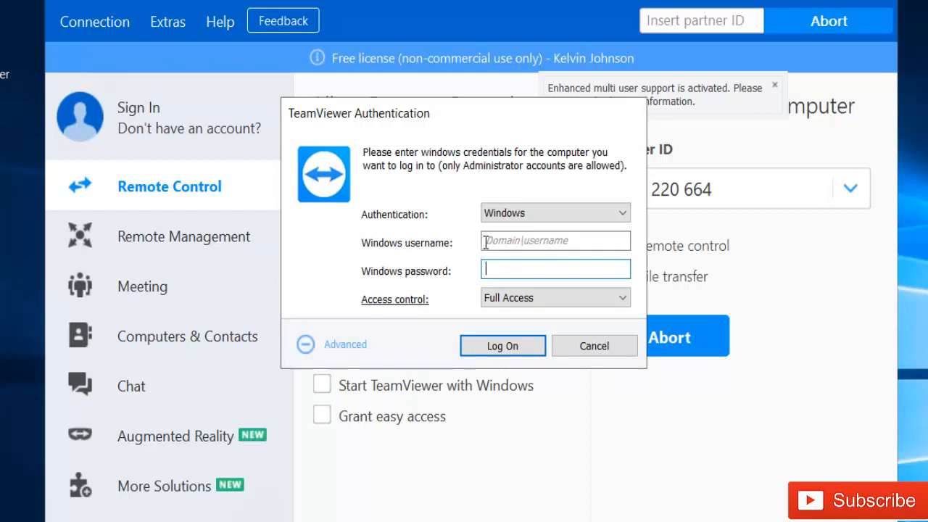
{"action": "left_click", "coordinate": [525, 246]}
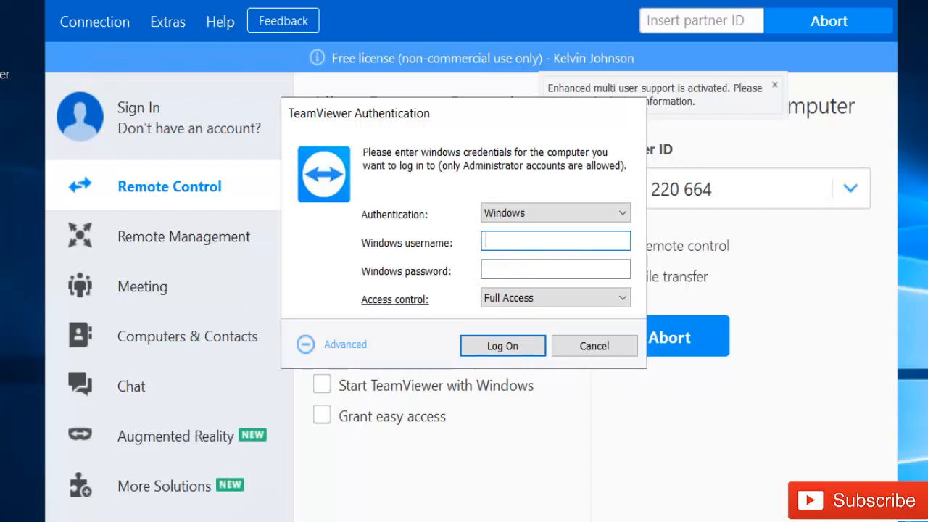
{"action": "type", "text": "pris"}
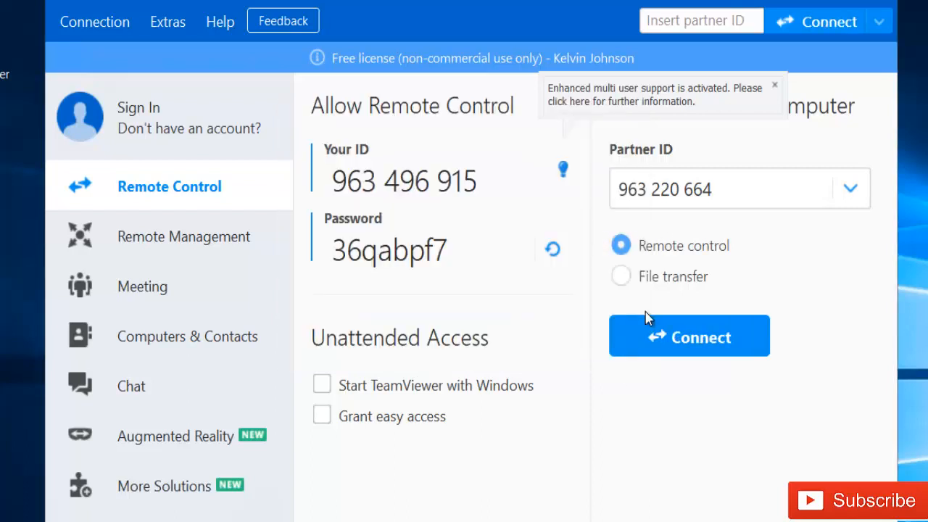
Step: Reconnect to the partner and switch authentication to Windows under Advanced
{"action": "left_click", "coordinate": [669, 348]}
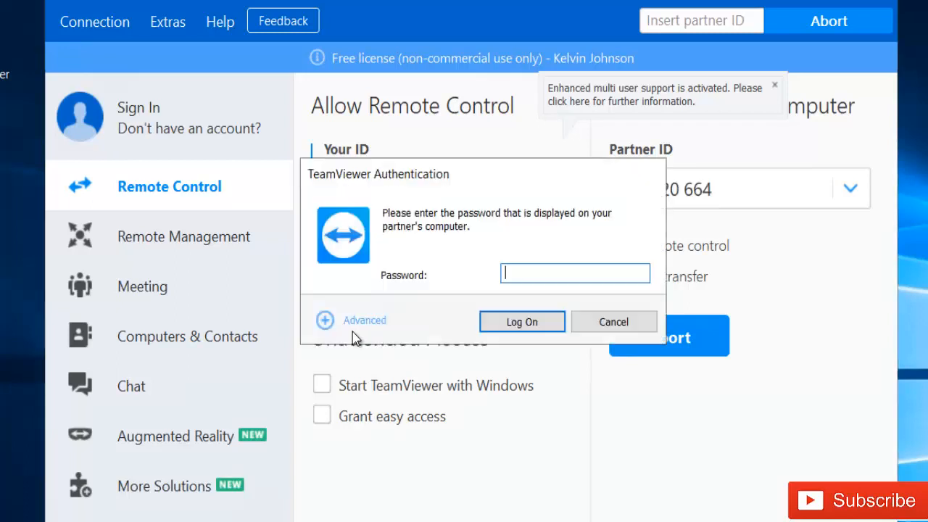
{"action": "left_click", "coordinate": [355, 329]}
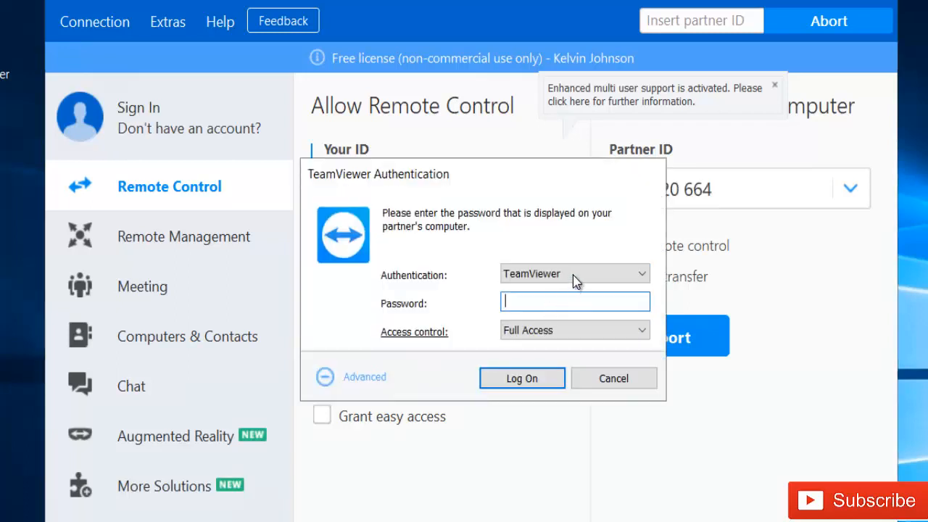
{"action": "left_click", "coordinate": [540, 274]}
{"action": "left_click", "coordinate": [521, 303]}
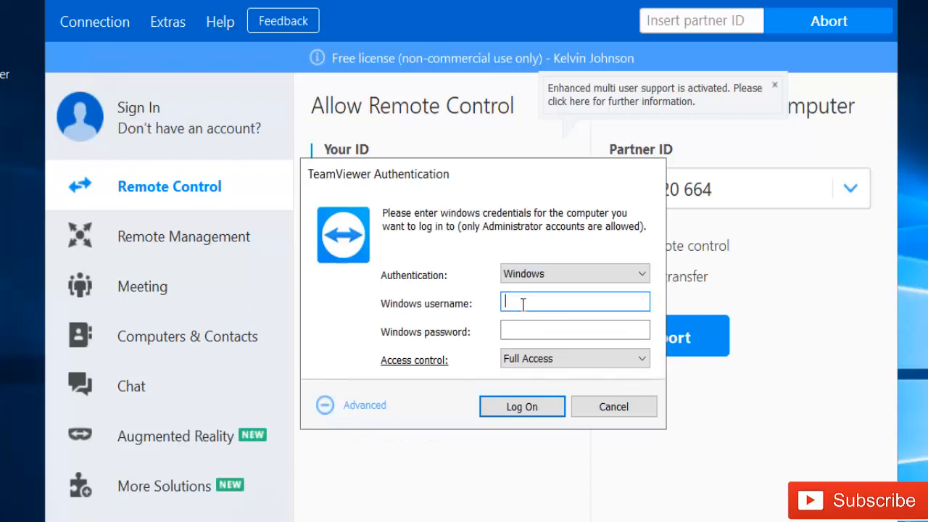
Step: Enter the domain administrator's DOMAIN\username and Windows password, then log on
{"action": "type", "text": "privertles.be"}
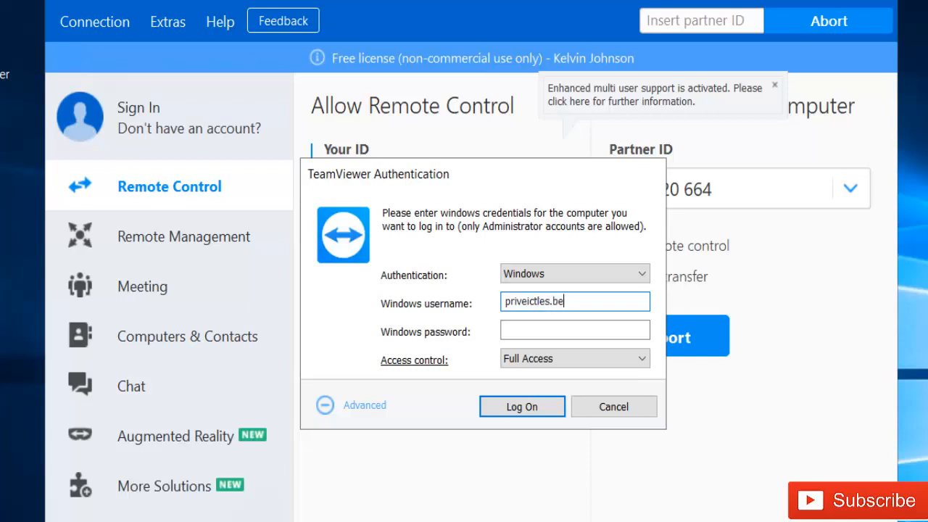
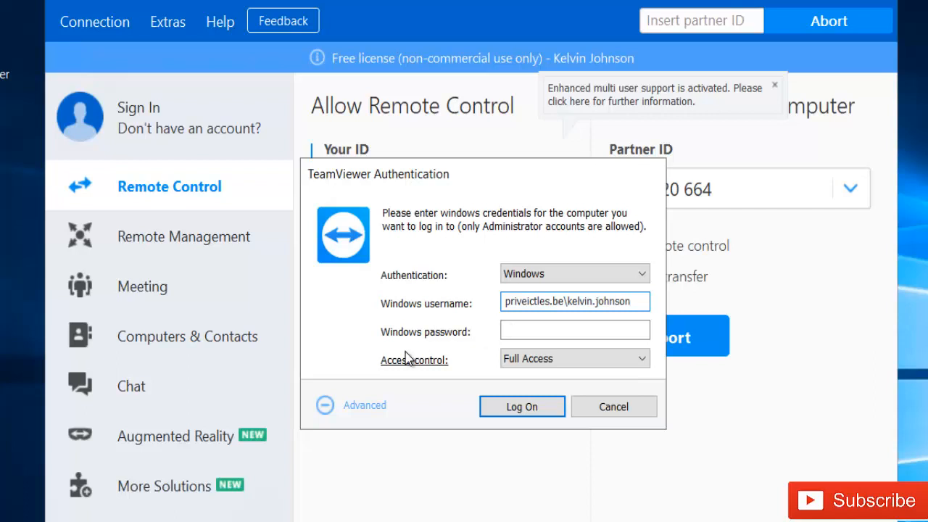
{"action": "left_click", "coordinate": [521, 334]}
{"action": "type", "text": "•"}
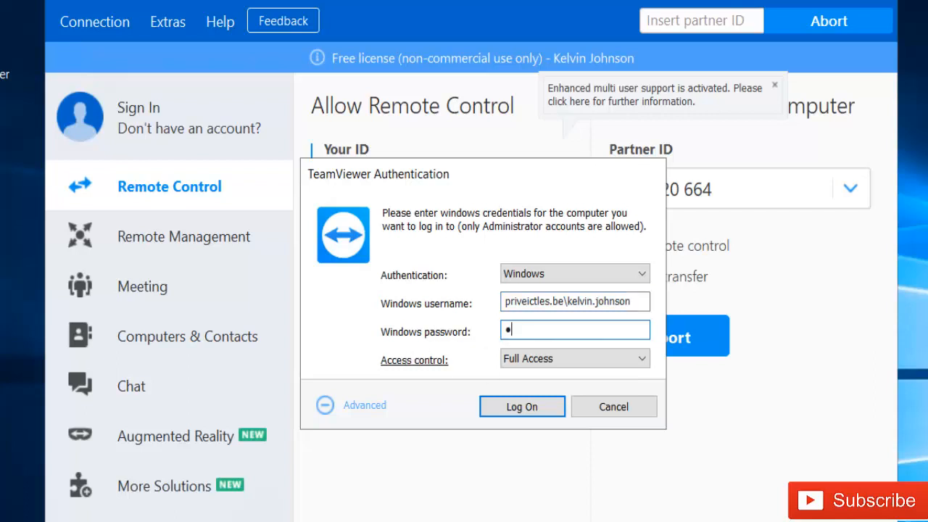
{"action": "type", "text": "•••••••••"}
{"action": "left_click", "coordinate": [512, 406]}
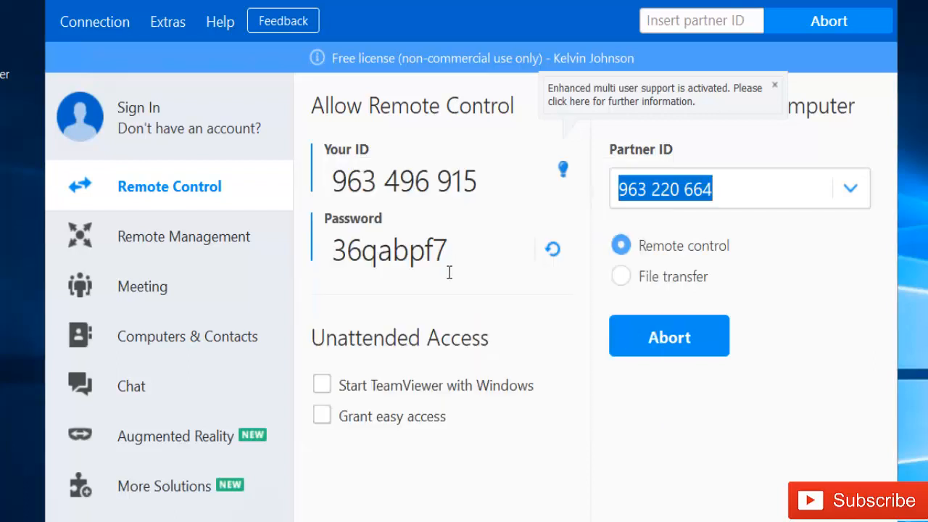
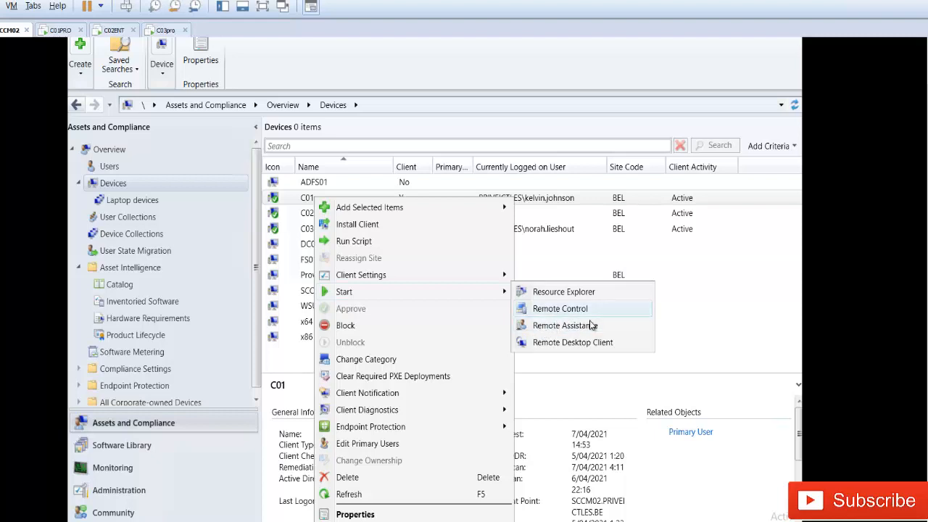
Step: Start a Remote Control session to C01 and check for the permission prompt on C01's screen
{"action": "left_click", "coordinate": [564, 310]}
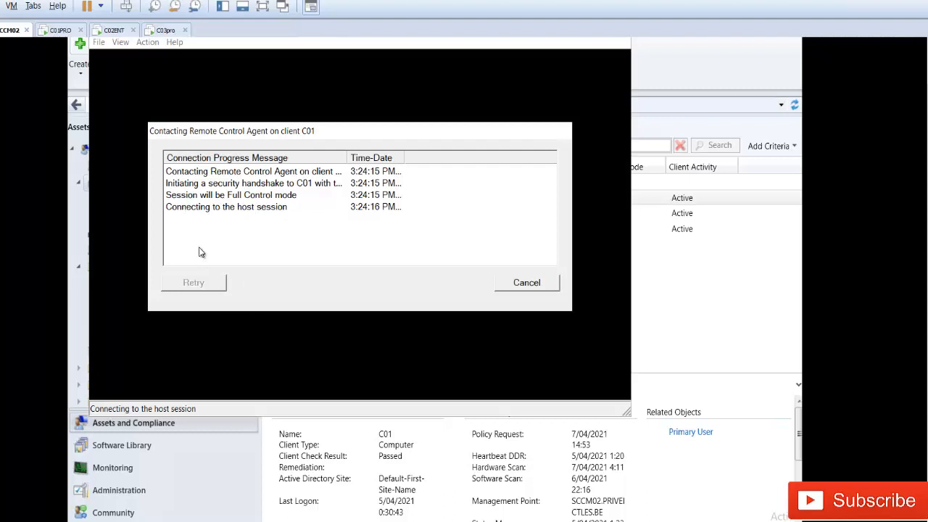
{"action": "left_click", "coordinate": [60, 30]}
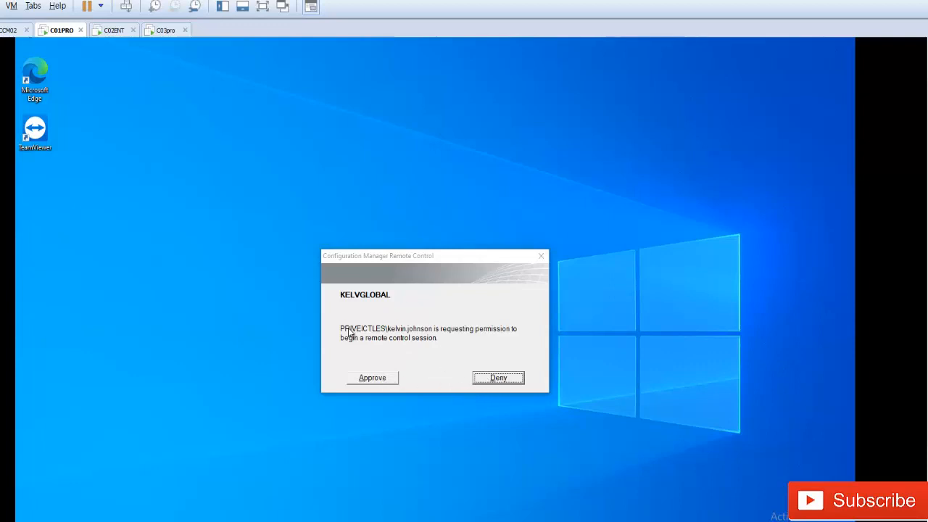
Step: Approve the remote control request on C01, then compare the server's remote view with C01's screen
{"action": "left_click", "coordinate": [379, 379]}
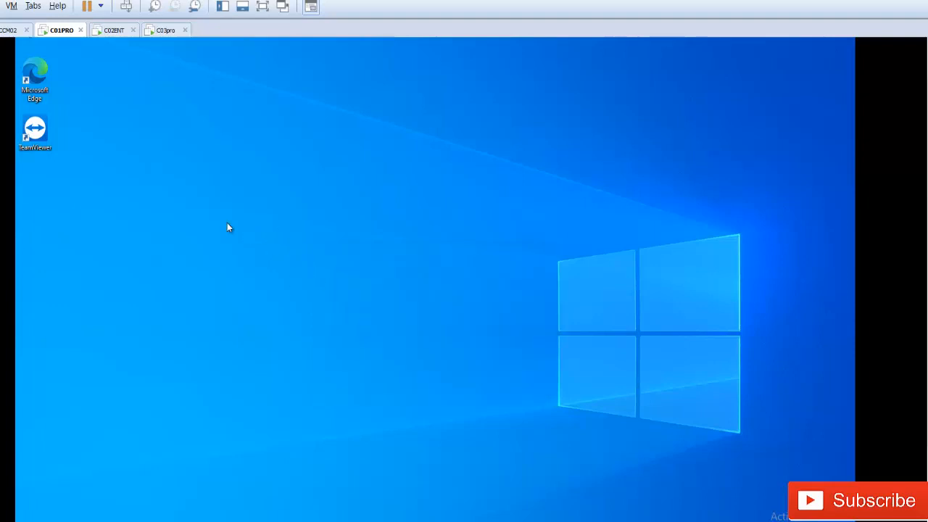
{"action": "left_click", "coordinate": [7, 30]}
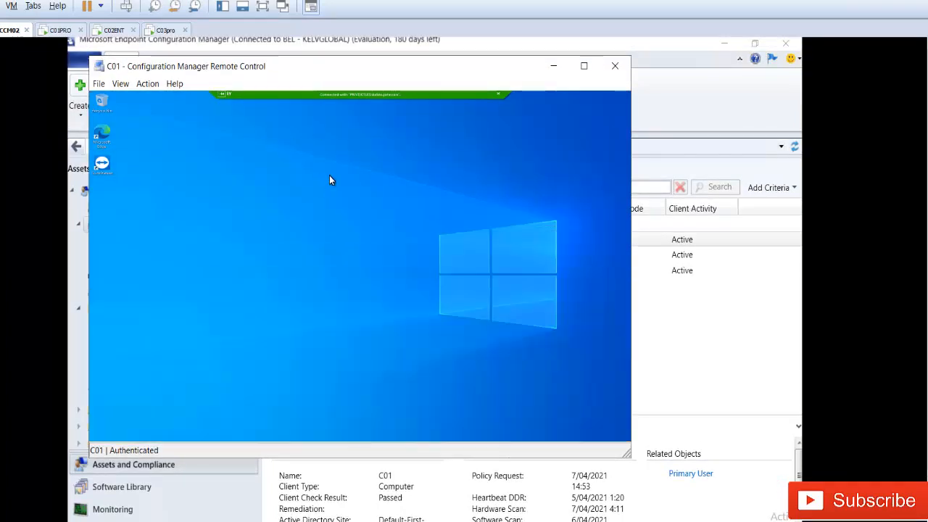
{"action": "left_click", "coordinate": [58, 31]}
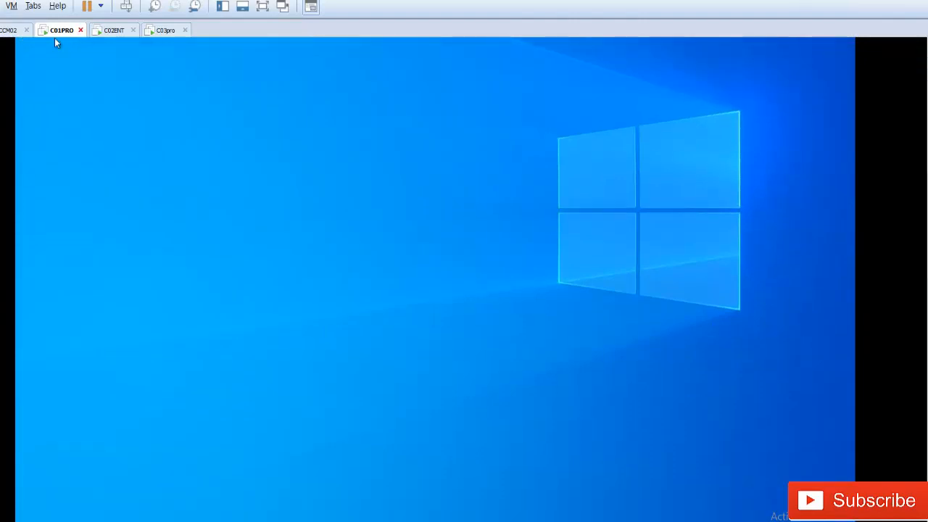
{"action": "left_click", "coordinate": [9, 31]}
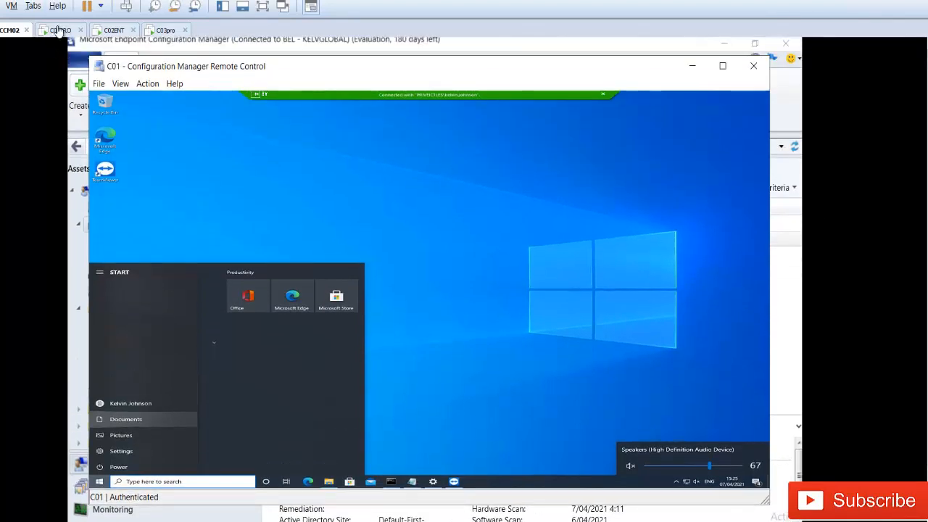
Step: Close and reopen C01's Start menu through the remote session, confirming the client mirrors it
{"action": "left_click", "coordinate": [58, 31]}
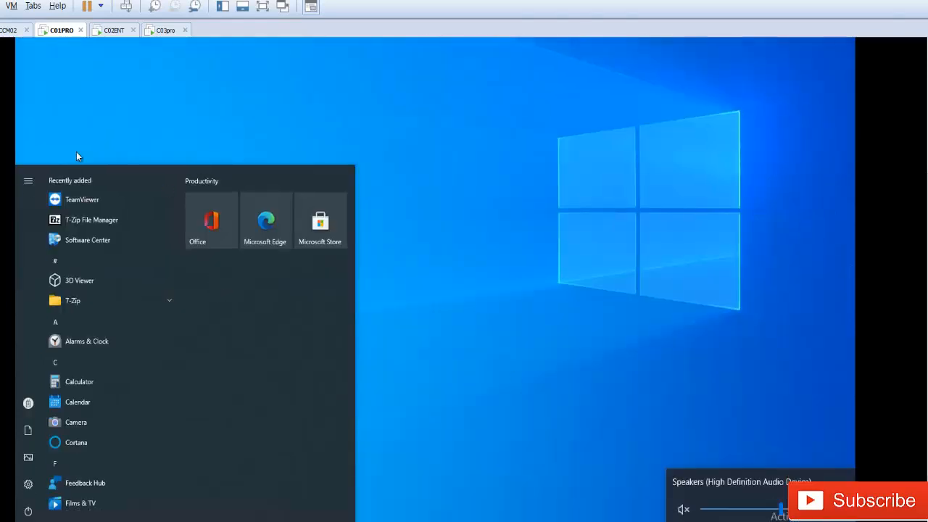
{"action": "left_click", "coordinate": [6, 32]}
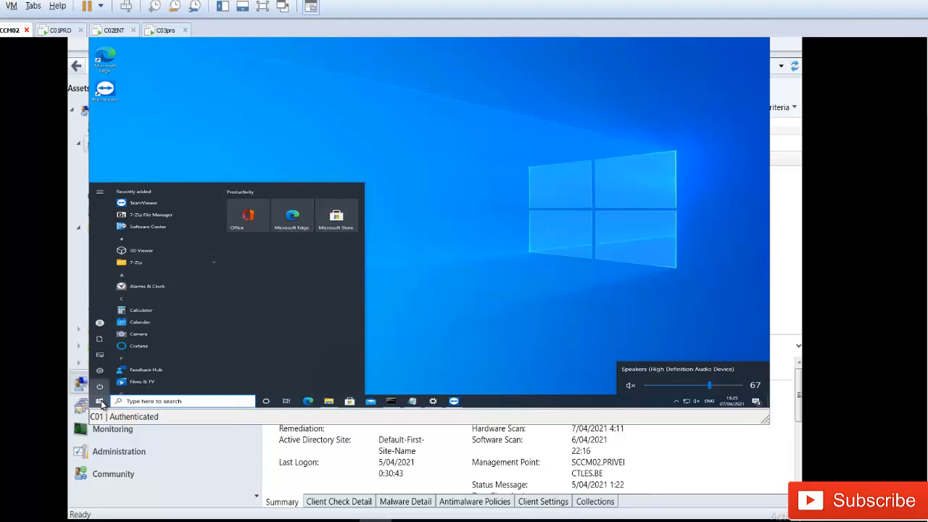
{"action": "left_click", "coordinate": [100, 401]}
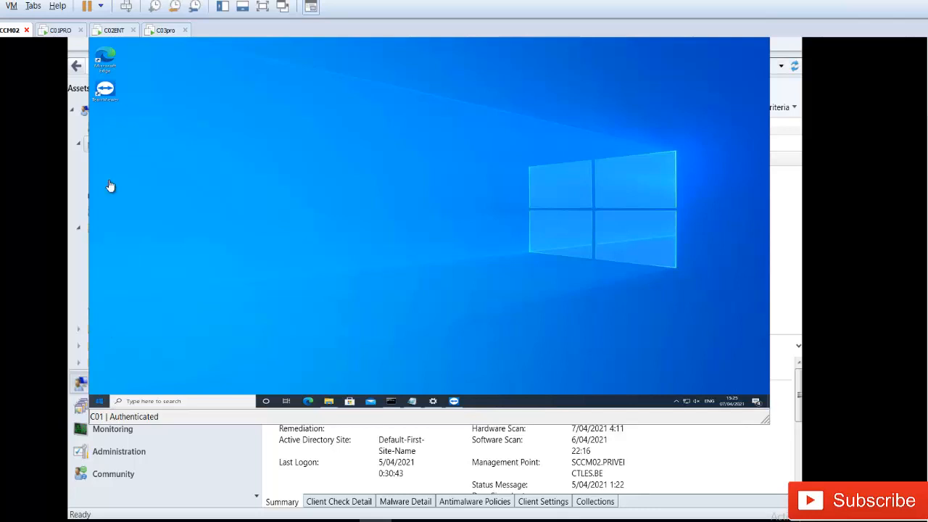
{"action": "key", "text": "super"}
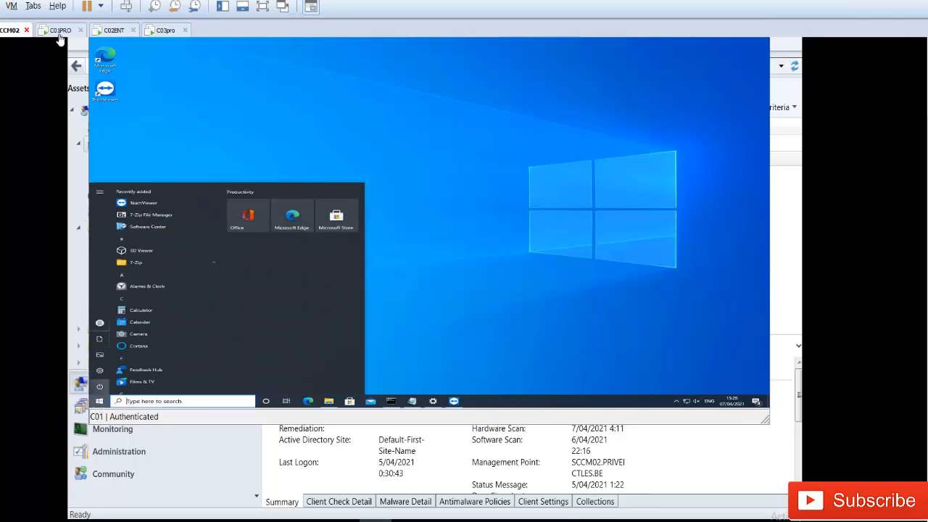
{"action": "left_click", "coordinate": [61, 33]}
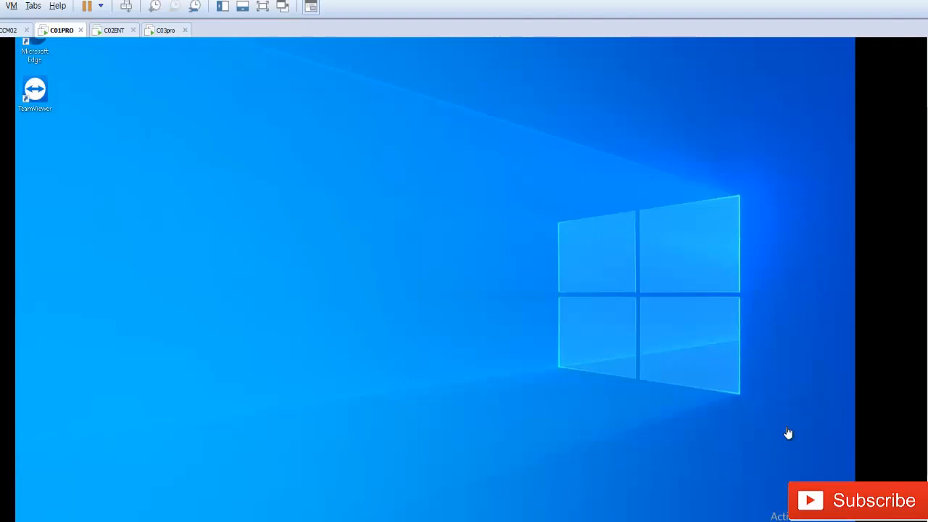
{"action": "left_click", "coordinate": [9, 30]}
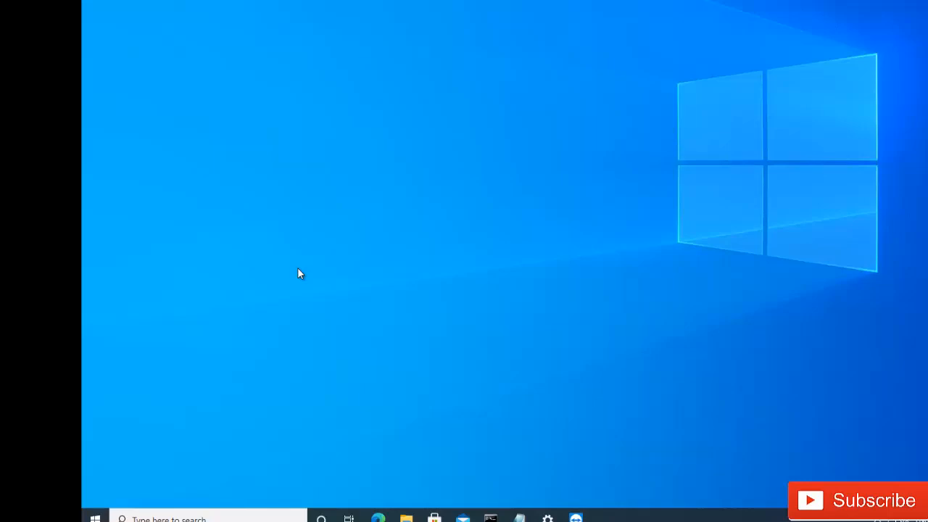
Step: Search the Windows Start menu for 'invite'
{"action": "key", "text": "super"}
{"action": "left_click", "coordinate": [536, 250]}
{"action": "key", "text": "super"}
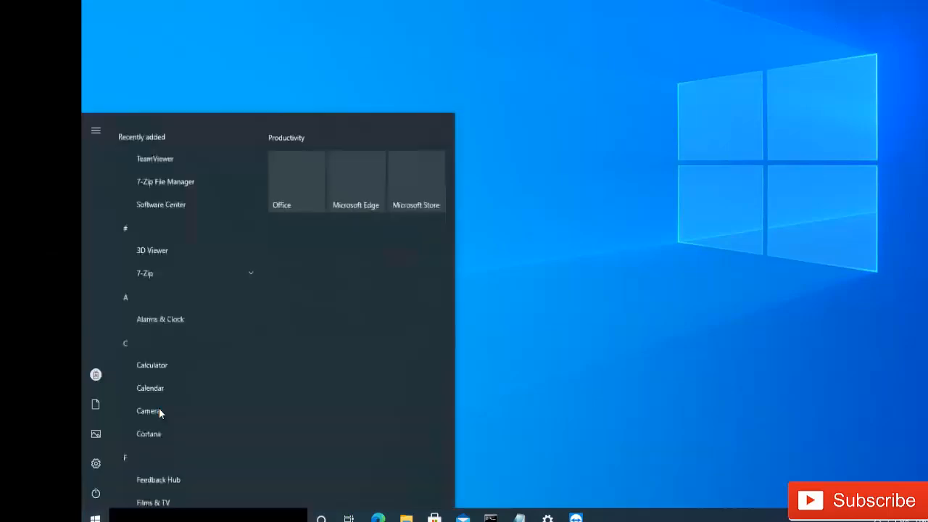
{"action": "left_click", "coordinate": [215, 397]}
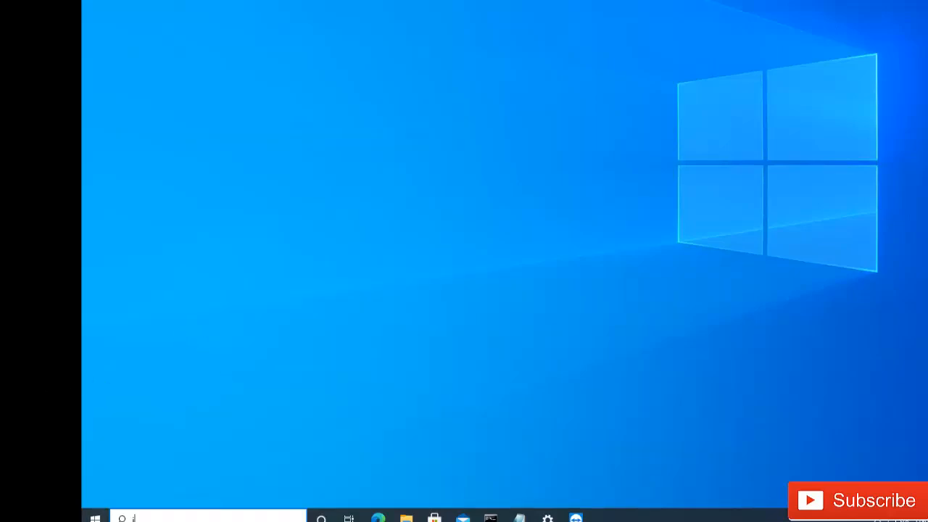
{"action": "type", "text": "invite"}
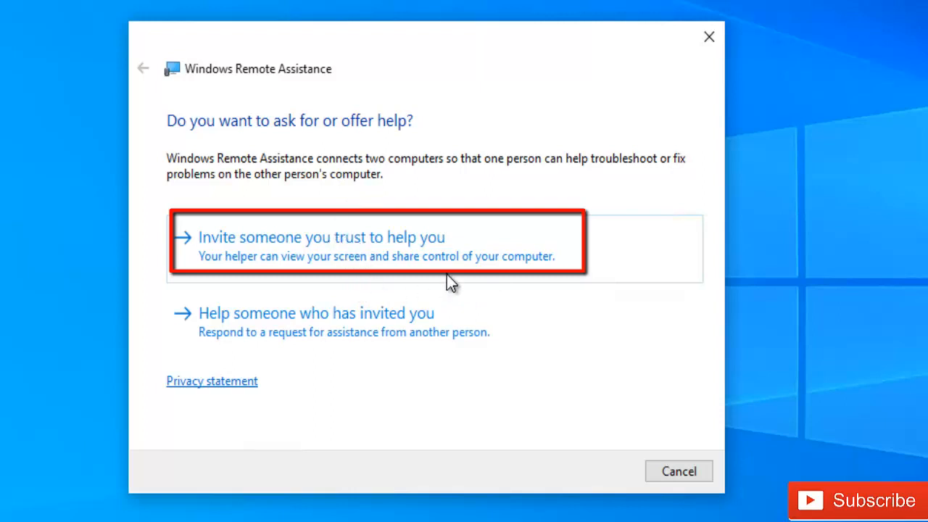
Step: Choose to invite a trusted helper and save the invitation as a file
{"action": "left_click", "coordinate": [465, 234]}
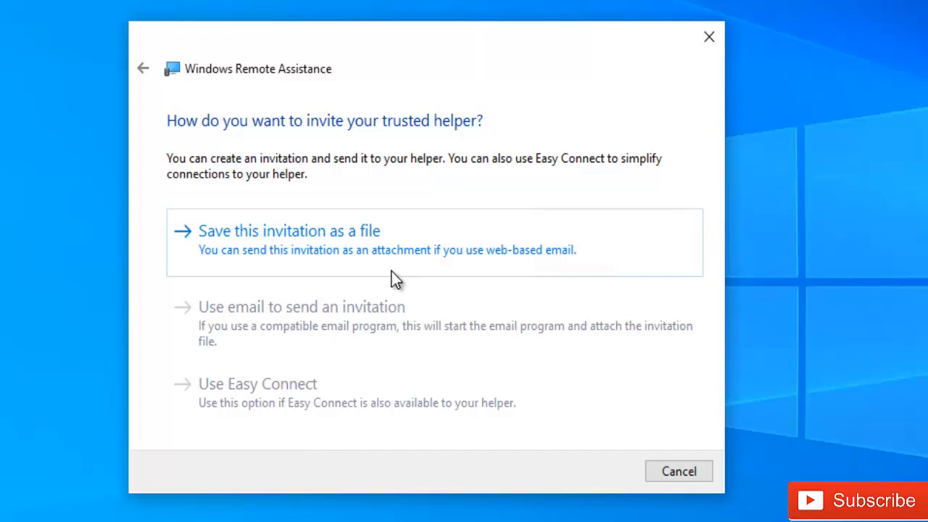
{"action": "left_click", "coordinate": [334, 238]}
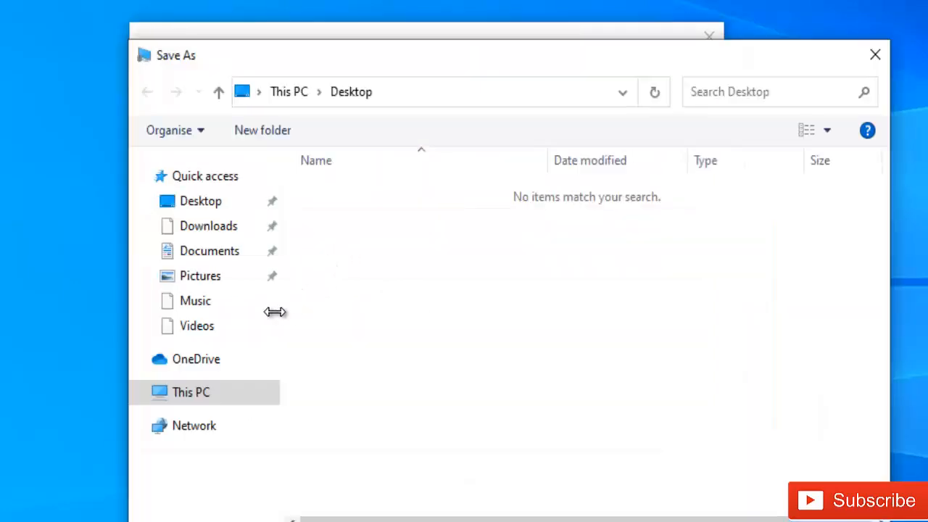
Step: Save the invitation file into C:\share under a new file name
{"action": "left_click", "coordinate": [206, 395]}
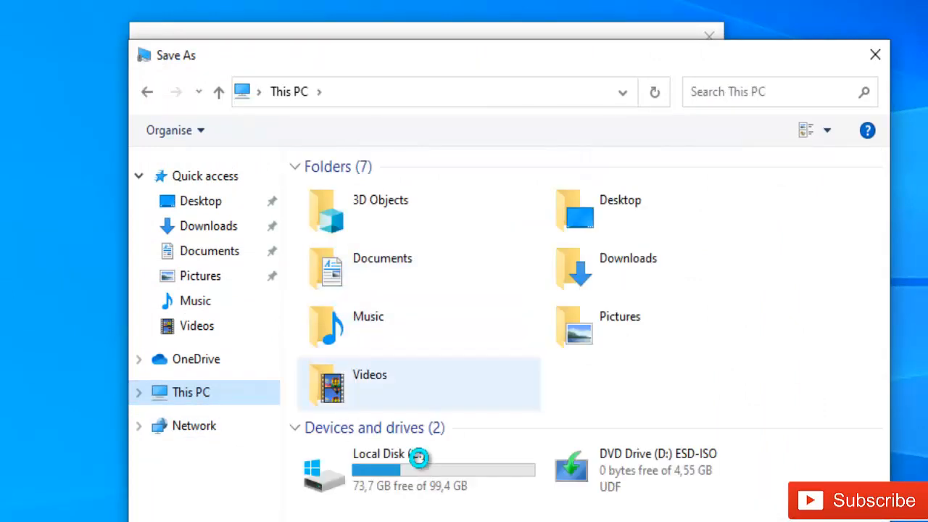
{"action": "left_click", "coordinate": [421, 453]}
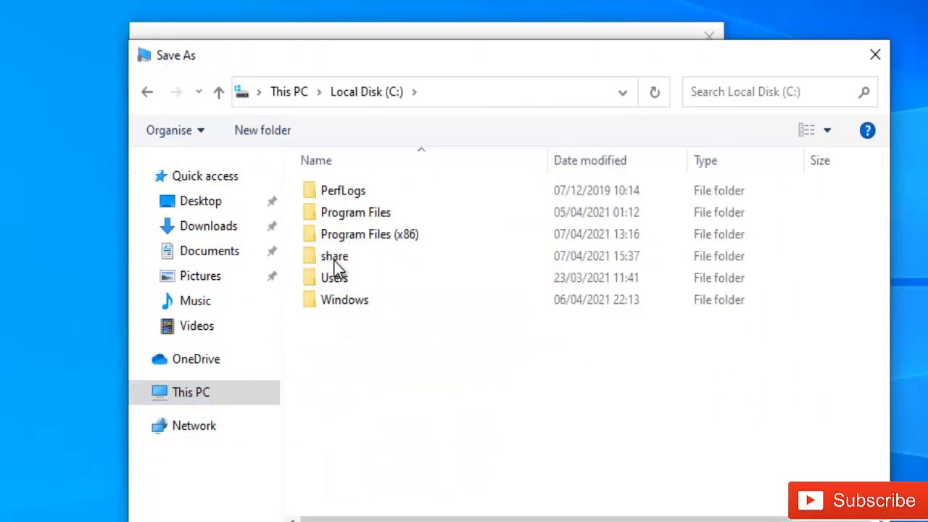
{"action": "left_click", "coordinate": [337, 259]}
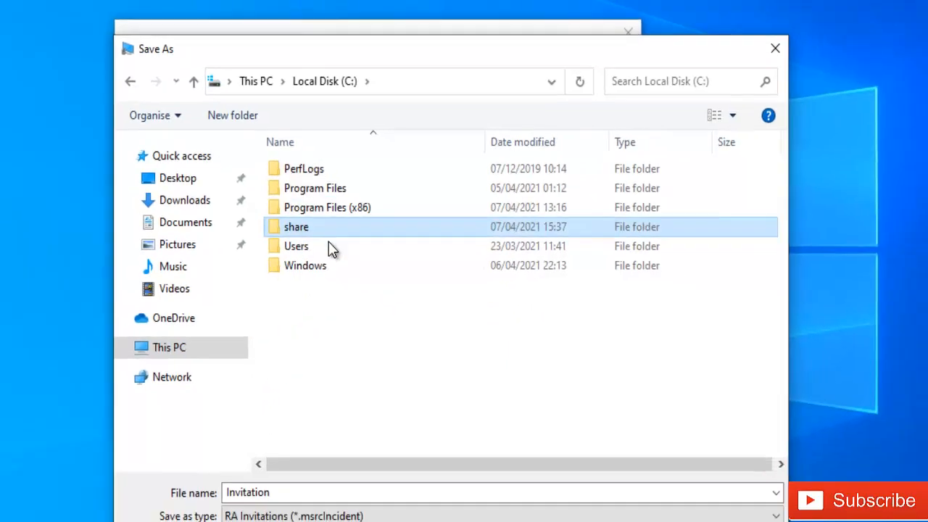
{"action": "key", "text": "Return"}
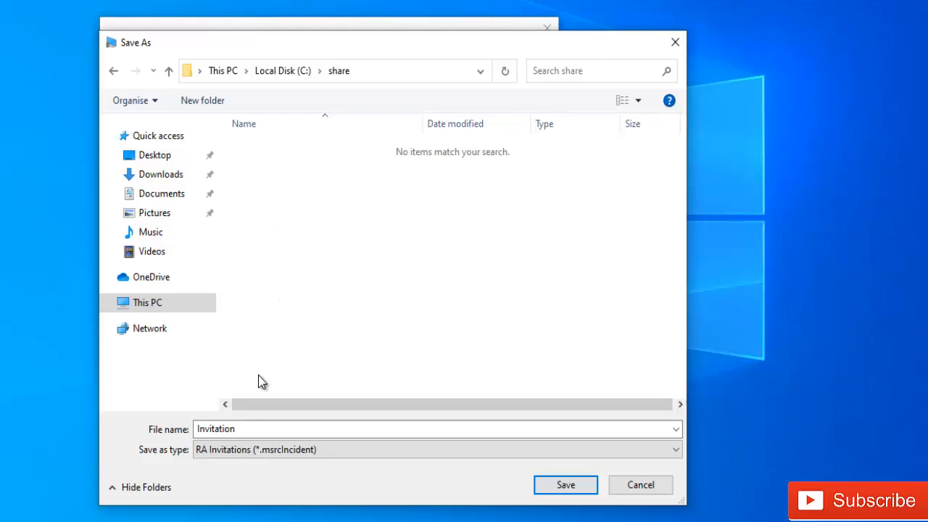
{"action": "double_click", "coordinate": [253, 428]}
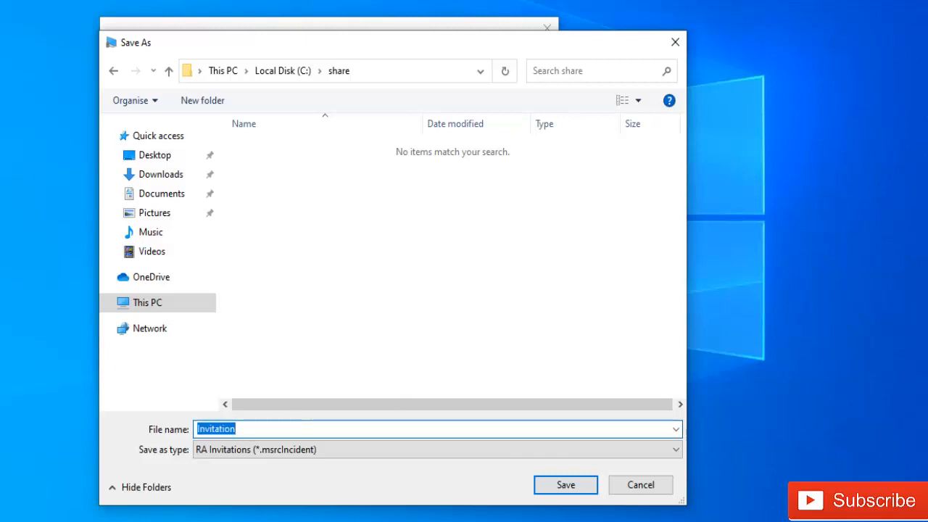
{"action": "type", "text": "Lotte"}
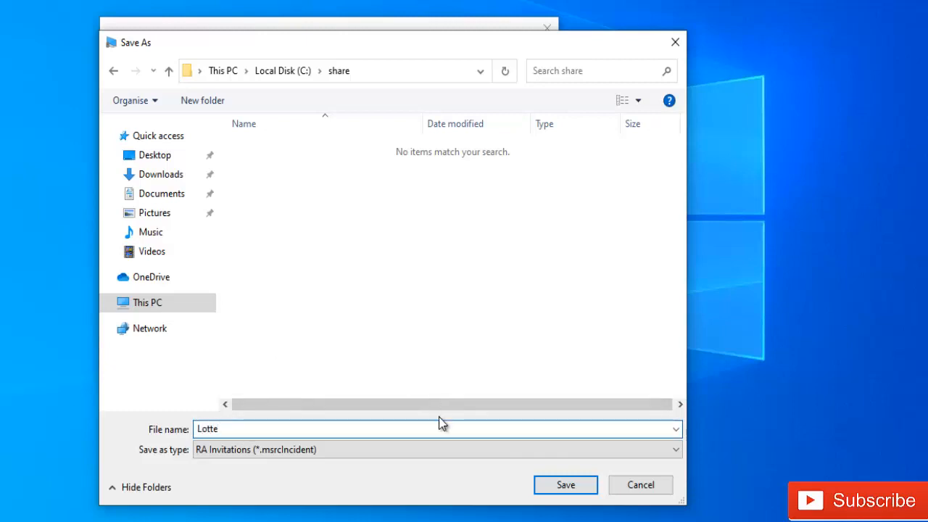
{"action": "left_click", "coordinate": [559, 491]}
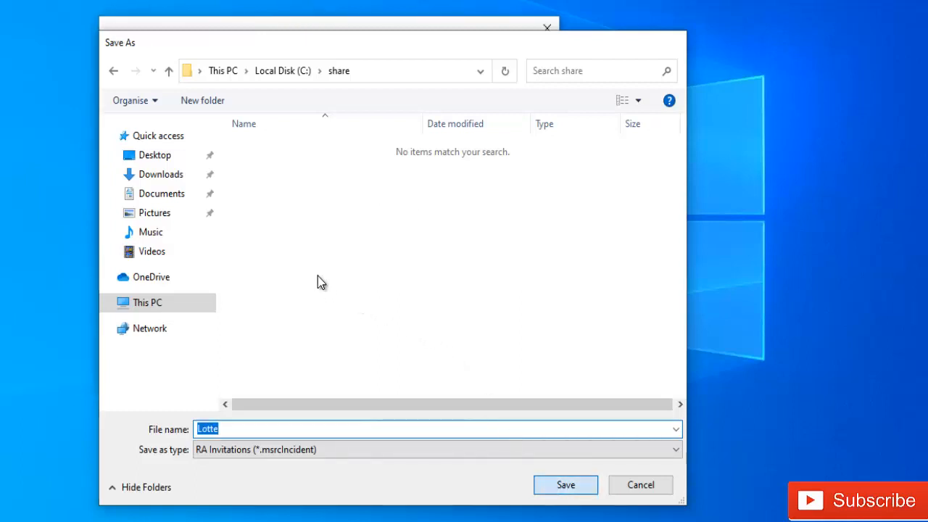